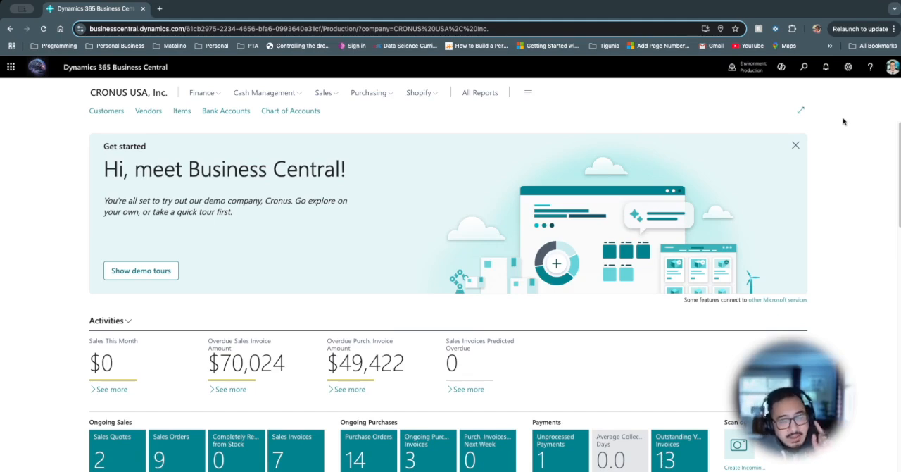
- Review the available companies in the Production and Sandbox environments, including 2 Centavos Youtube
click(748, 66)
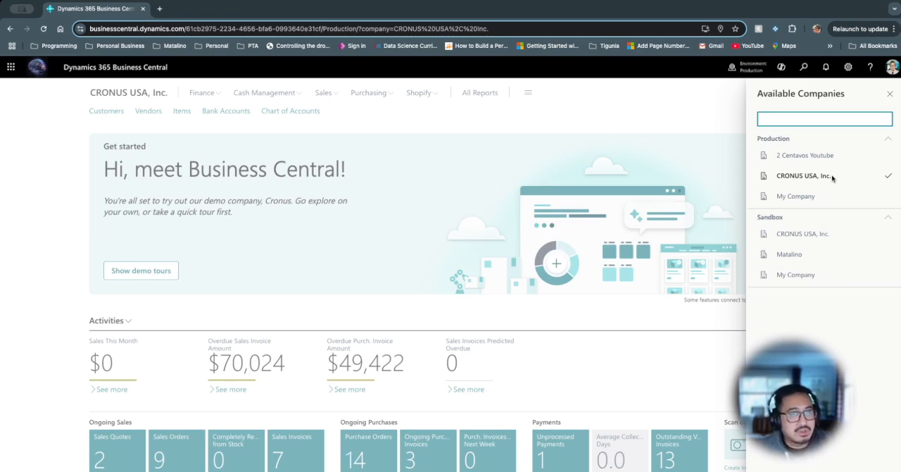
click(890, 93)
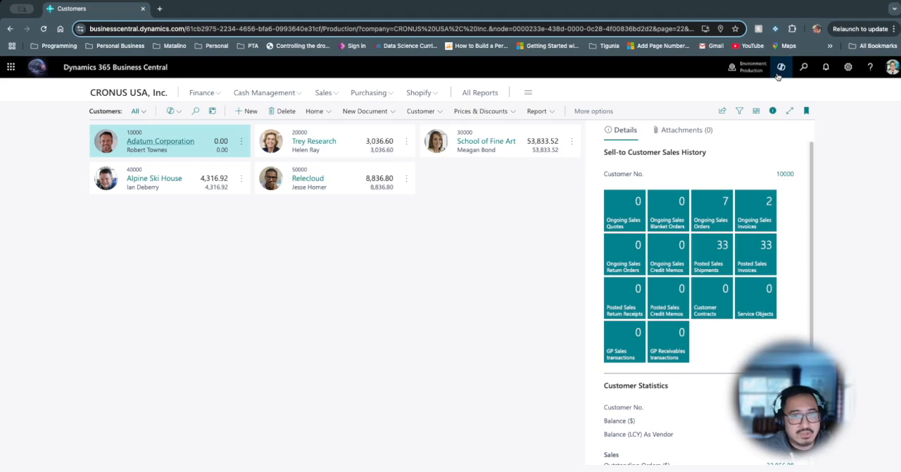
click(748, 68)
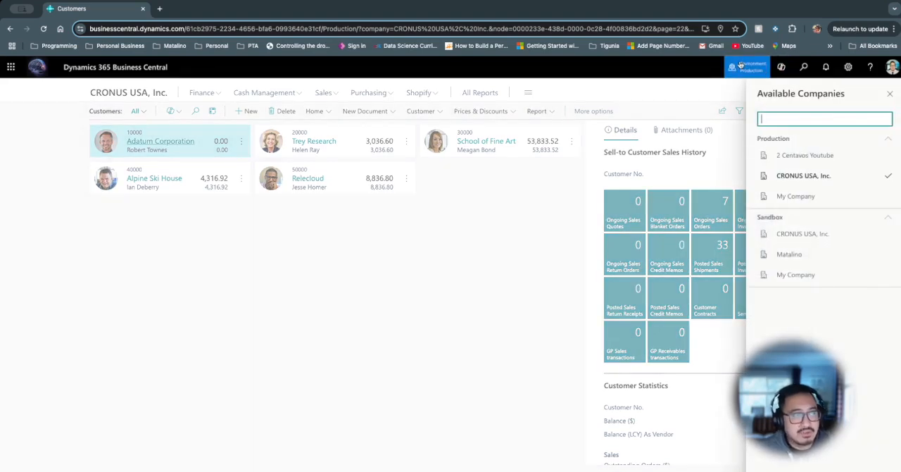
right_click(799, 155)
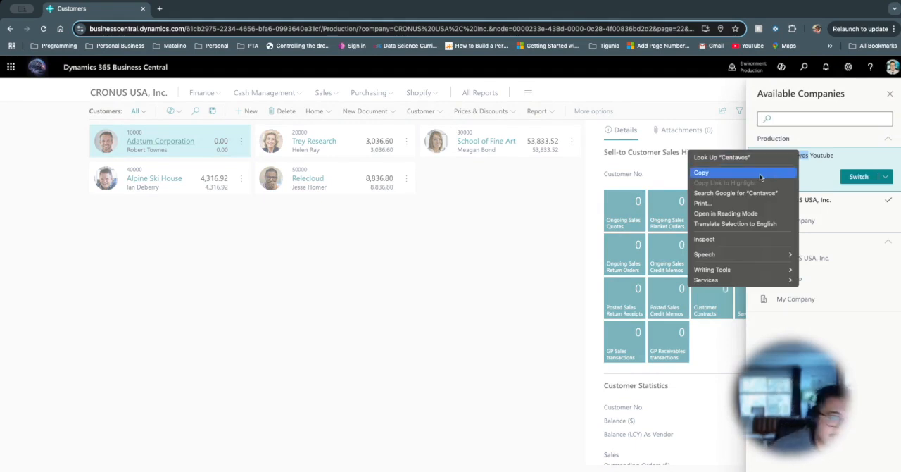
click(827, 24)
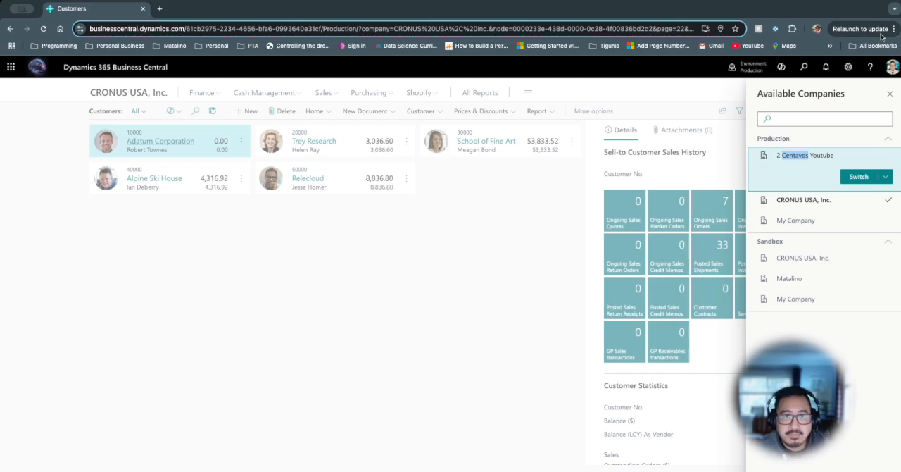
- Open businesscentral.dynamics.com in a second browser tab and switch that session to the 2 Centavos Youtube company
click(156, 11)
text(business)
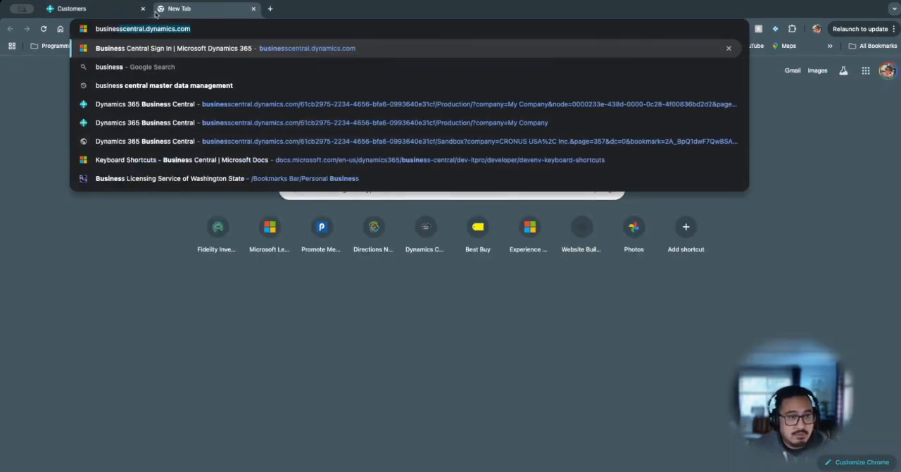
key(Return)
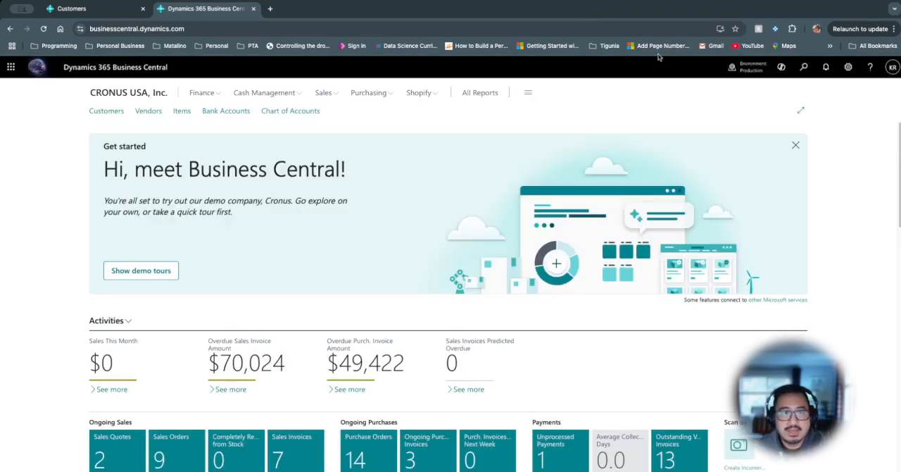
click(748, 67)
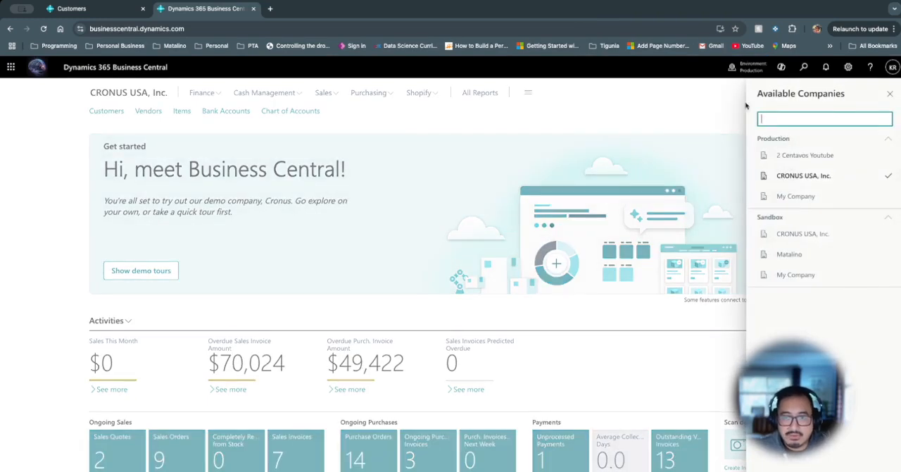
click(803, 157)
click(859, 177)
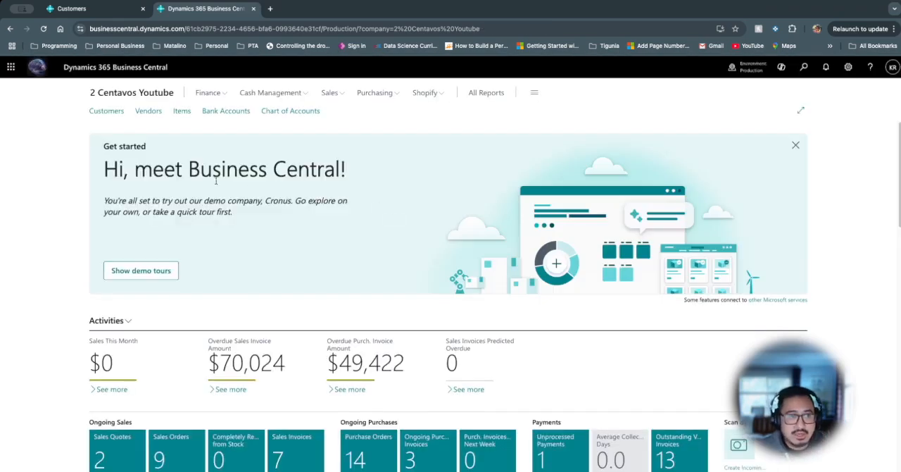
- View the customer list of 2 Centavos Youtube and compare it with the one in CRONUS USA, Inc
click(112, 113)
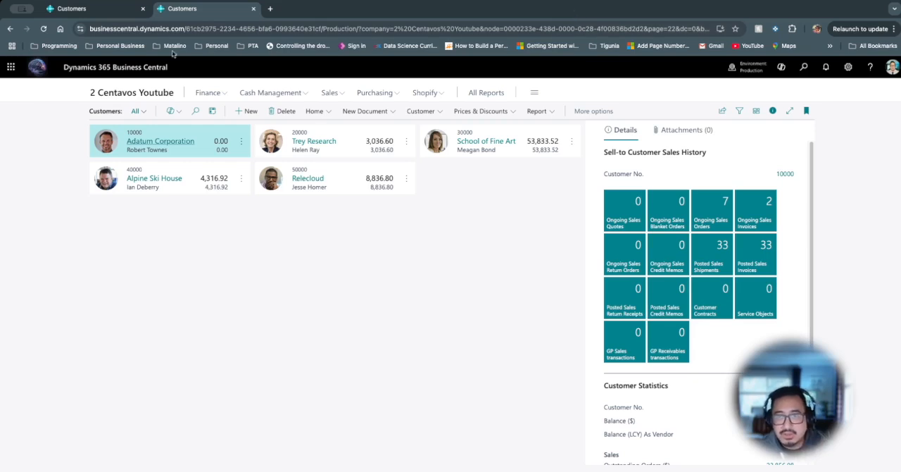
click(118, 11)
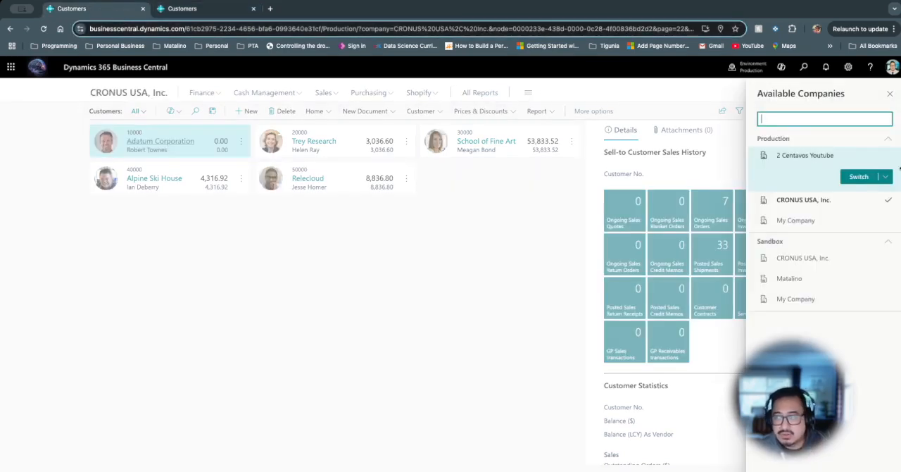
click(890, 93)
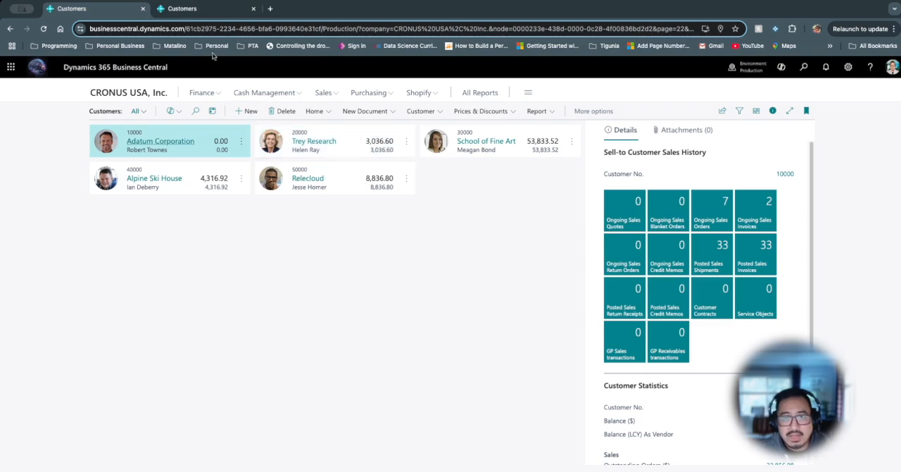
- In the 2 Centavos Youtube company, open Master Data Management Setup and set the source company to CRONUS USA, Inc
click(191, 9)
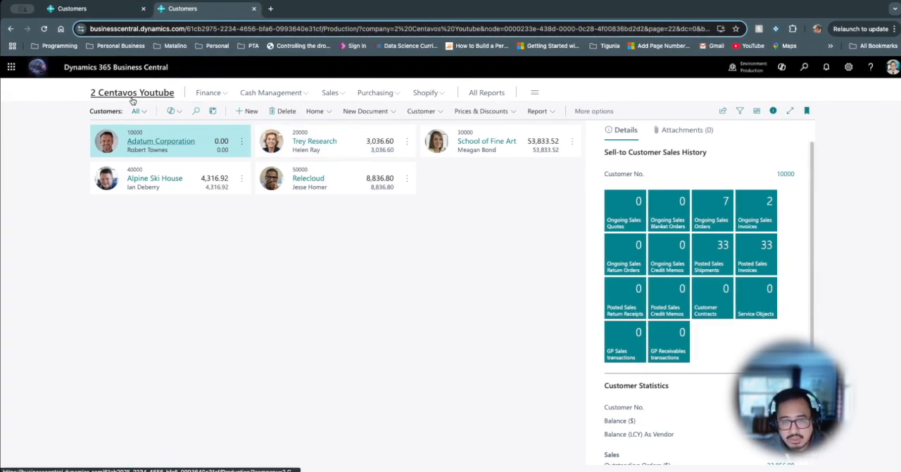
click(802, 72)
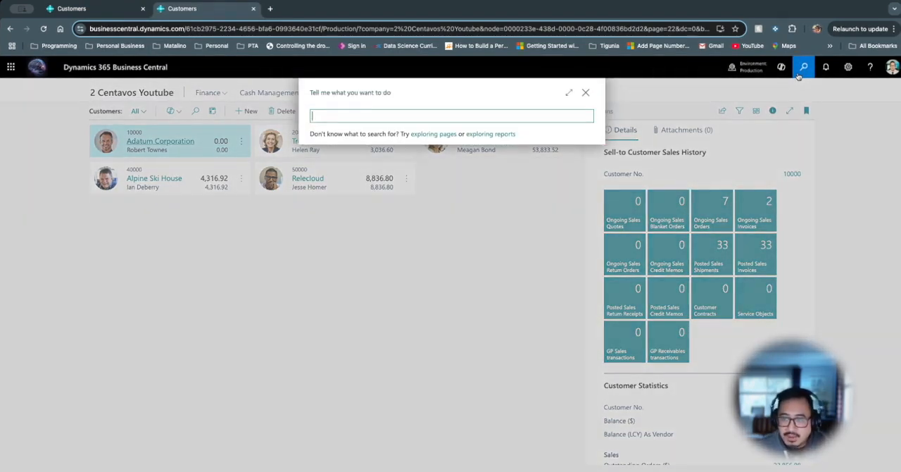
text(master data)
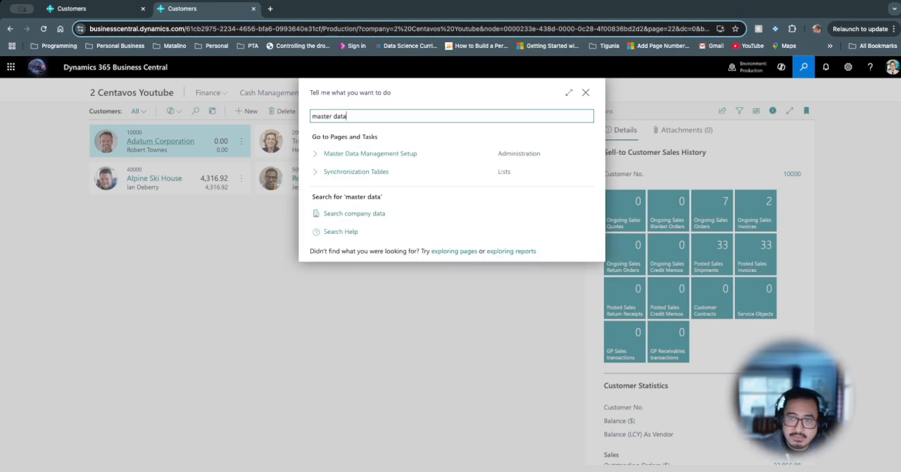
click(405, 154)
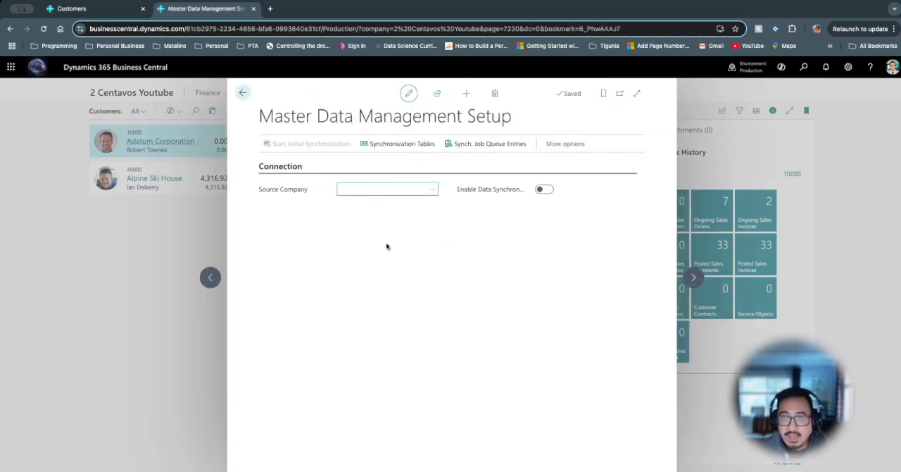
click(431, 190)
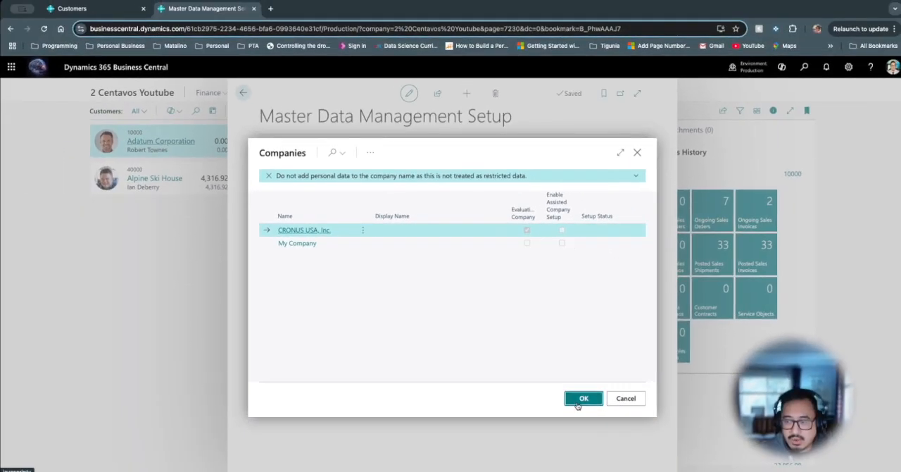
click(582, 399)
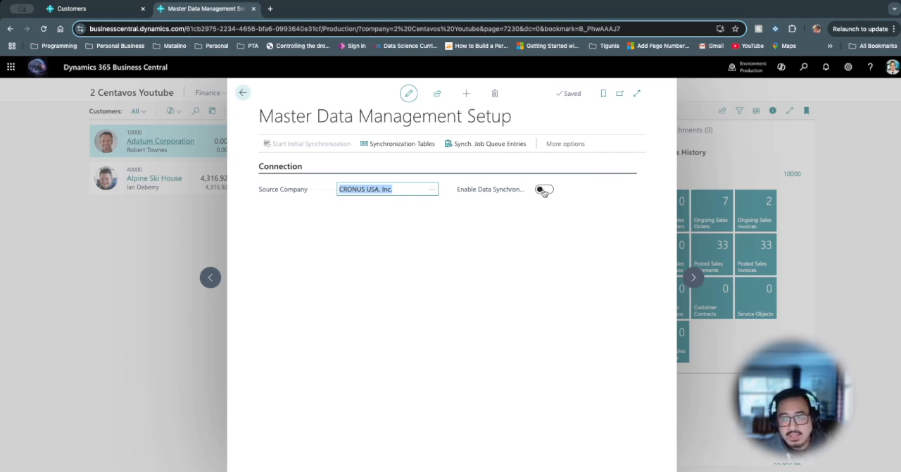
- Examine the Synchronization Tables list and the setup's available actions, such as the default synchronization setup, export and import
click(400, 148)
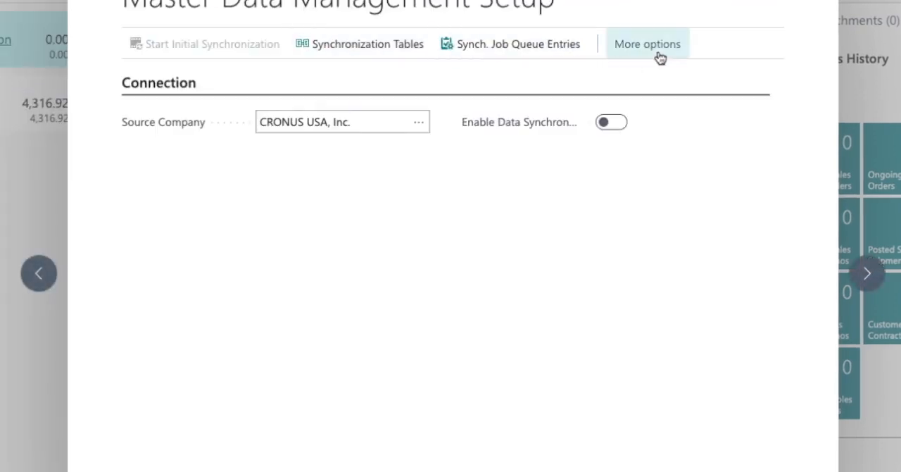
click(657, 55)
click(663, 48)
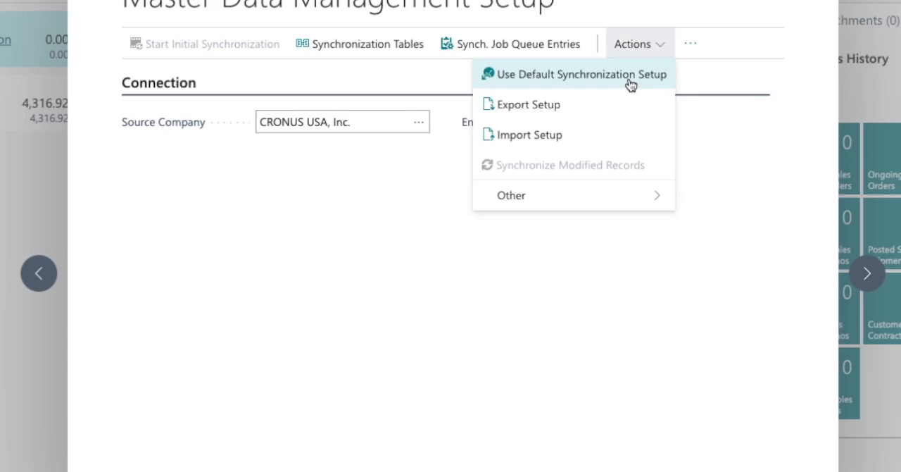
click(398, 183)
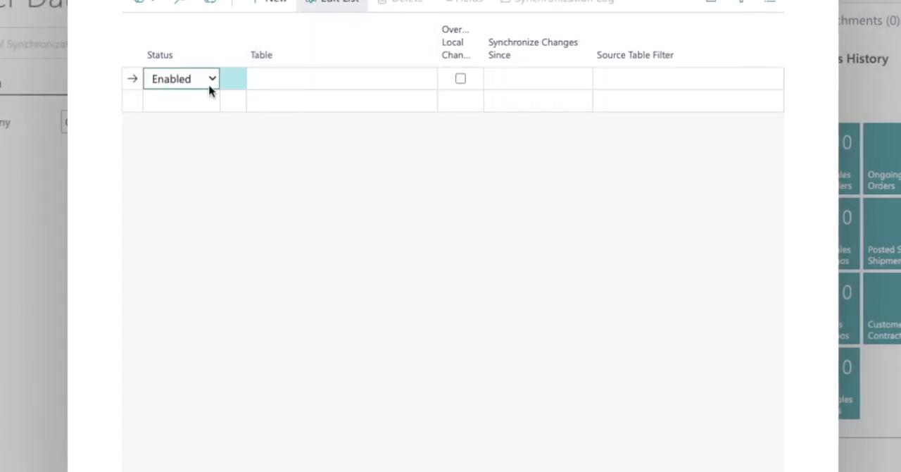
- Set the first synchronization table line to Disabled and choose the Customer table (ID 18) for it
click(211, 84)
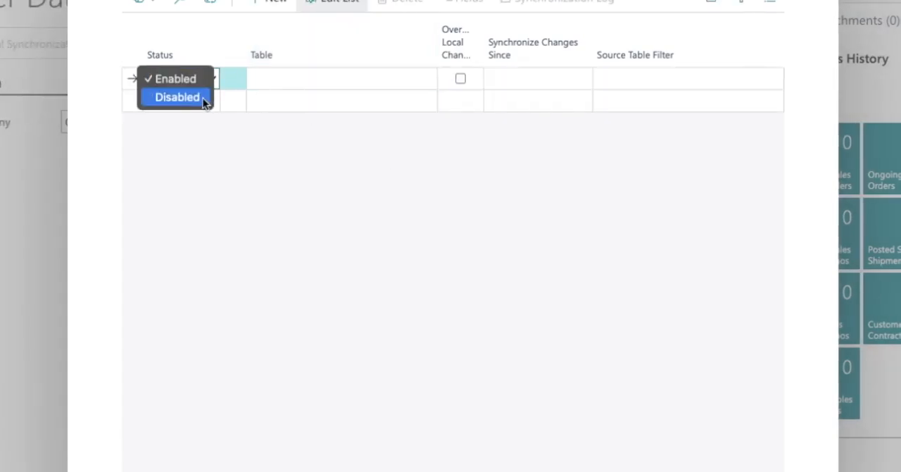
click(203, 97)
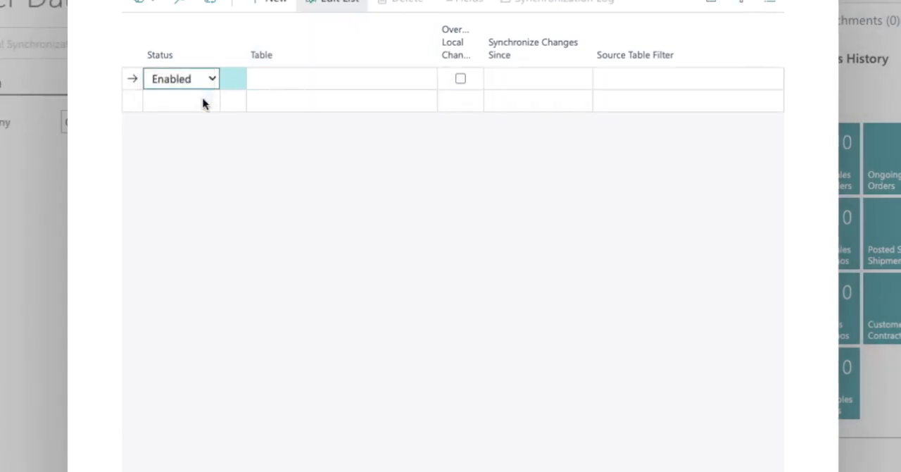
click(296, 89)
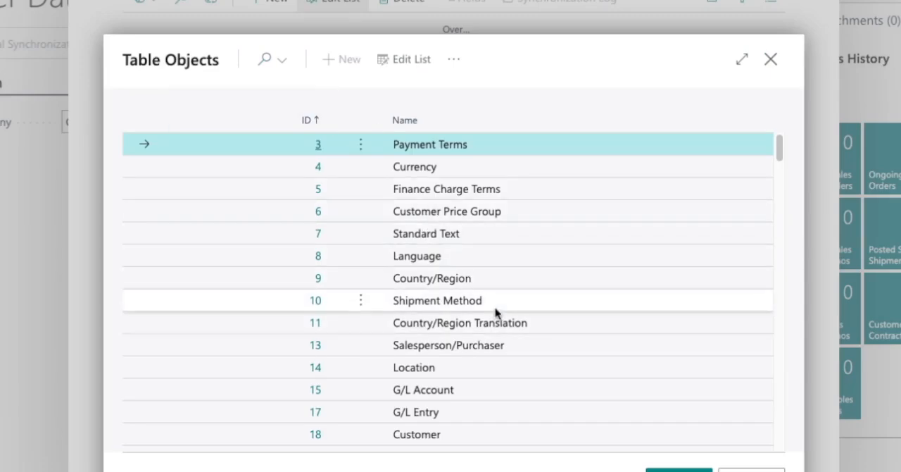
scroll(528, 363, down, 1)
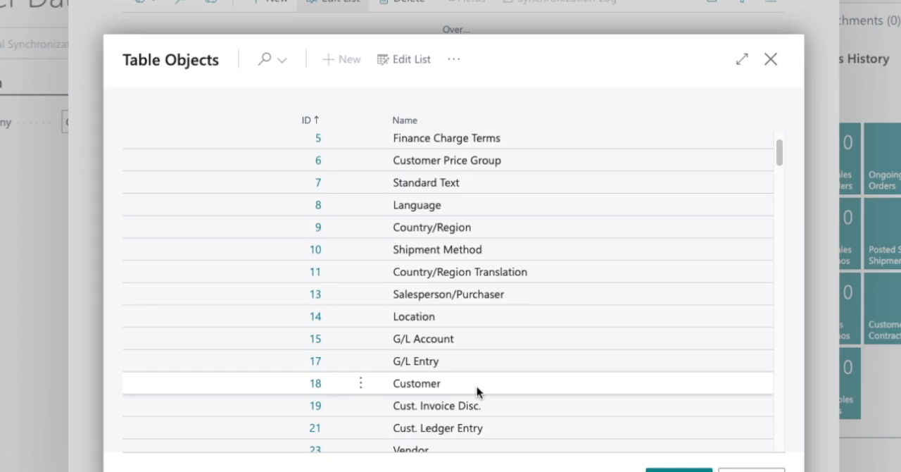
click(476, 386)
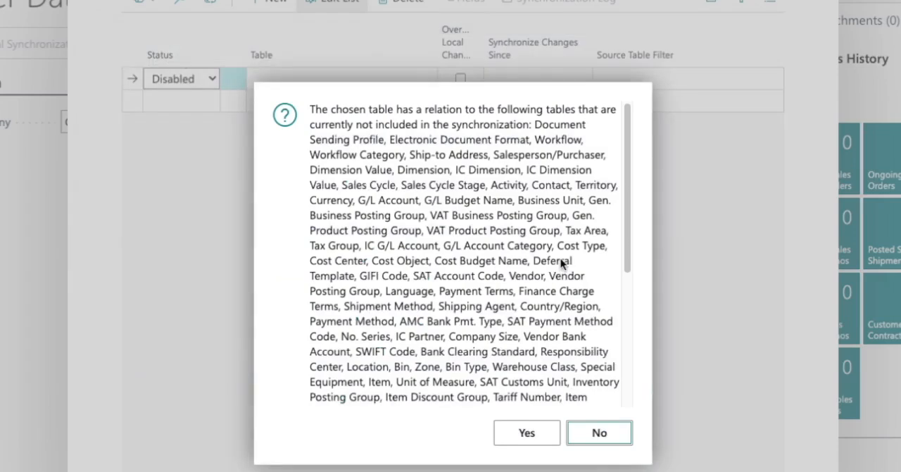
- Review the tables related to Customer and accept adding all of them to the synchronization
scroll(527, 276, down, 5)
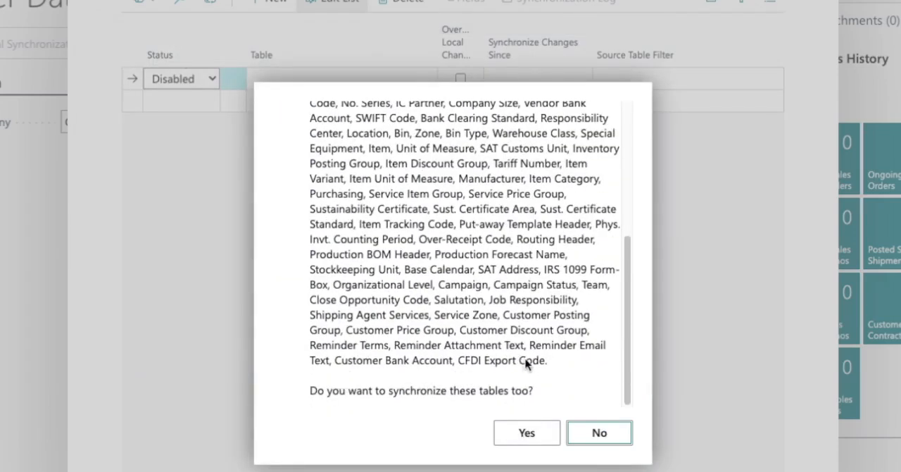
scroll(527, 359, up, 1)
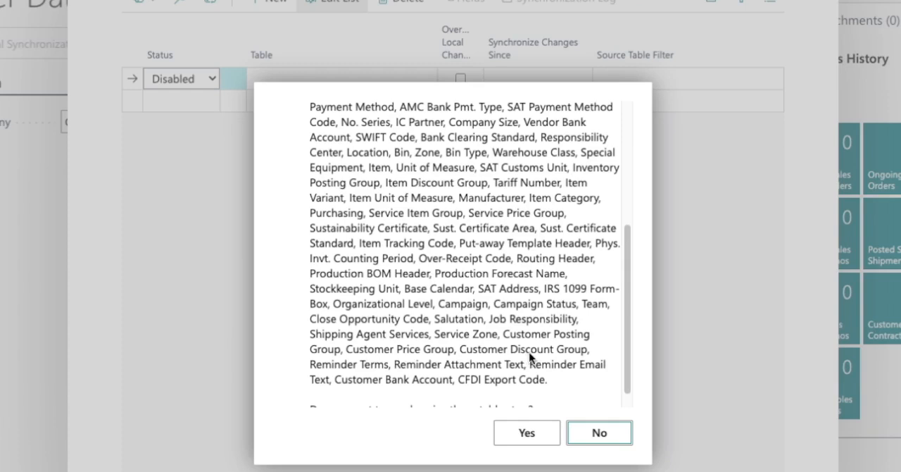
scroll(530, 357, down, 1)
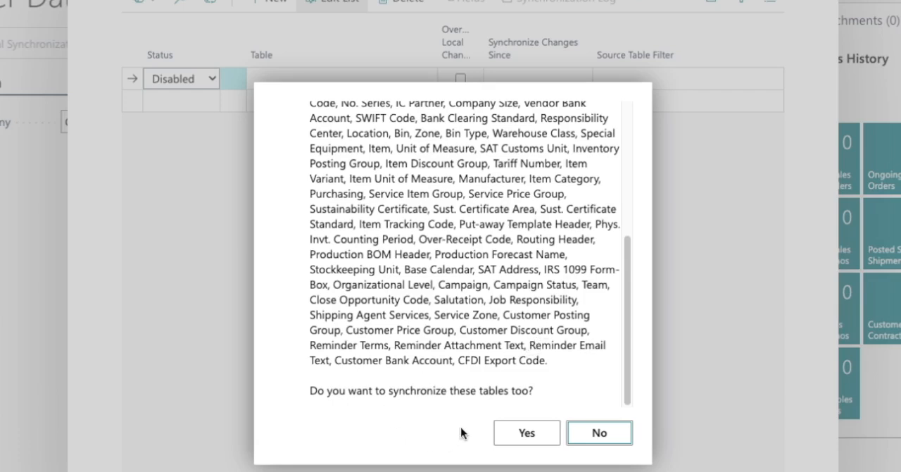
click(516, 437)
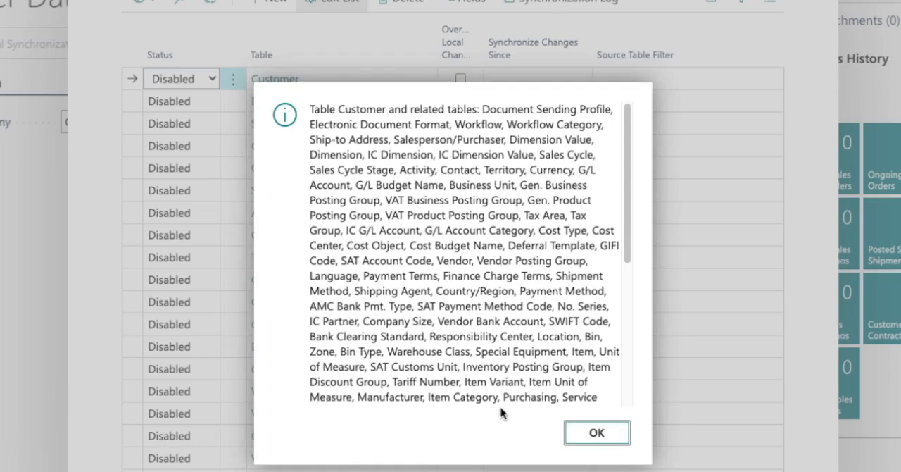
scroll(555, 402, down, 1)
click(578, 433)
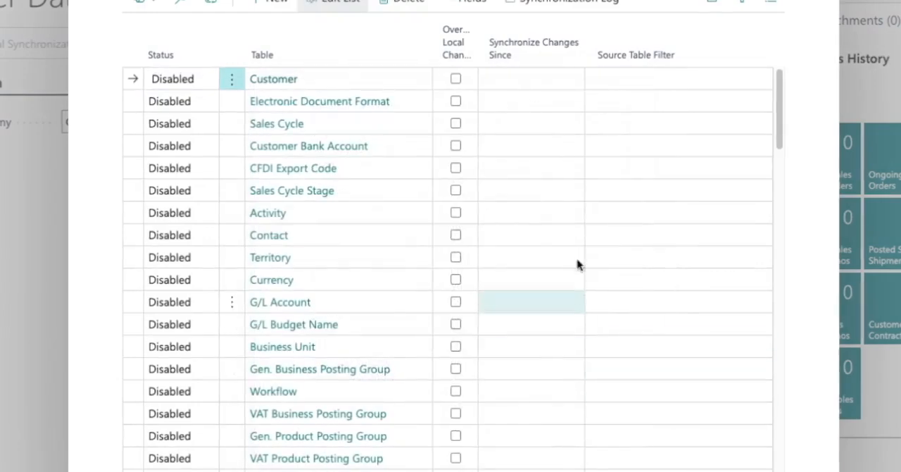
- Expand the Synchronization Tables page and look through the added tables
click(775, 2)
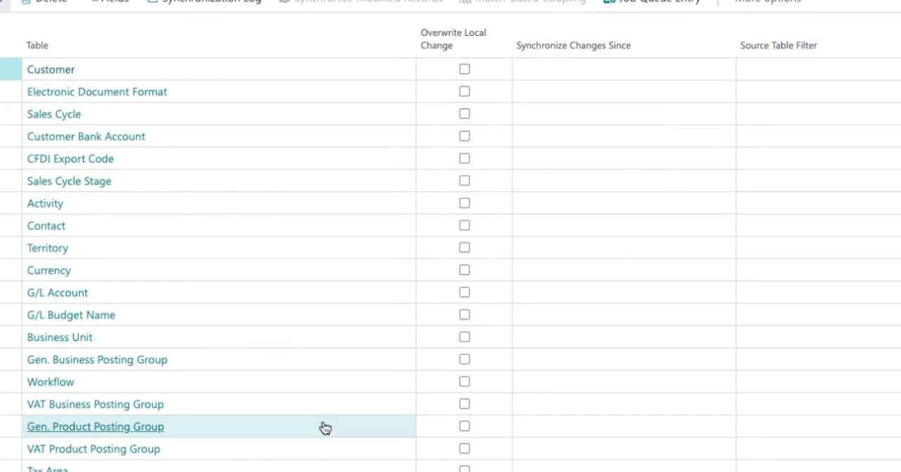
scroll(325, 428, down, 7)
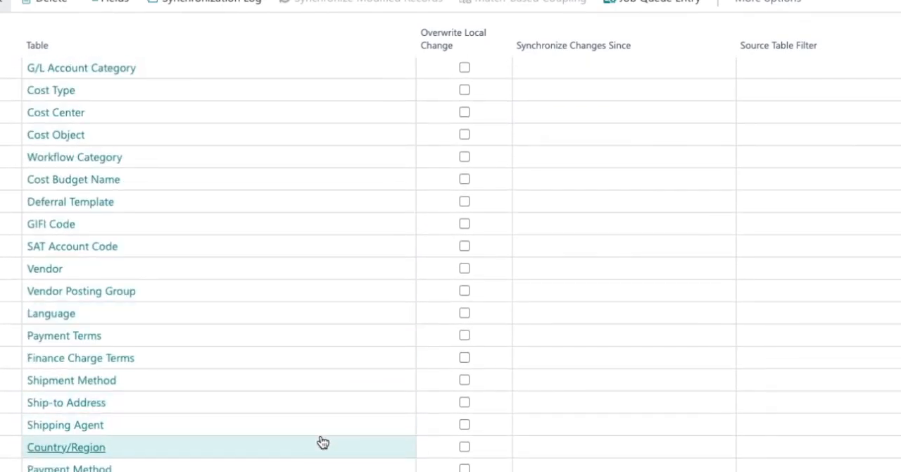
scroll(323, 442, down, 2)
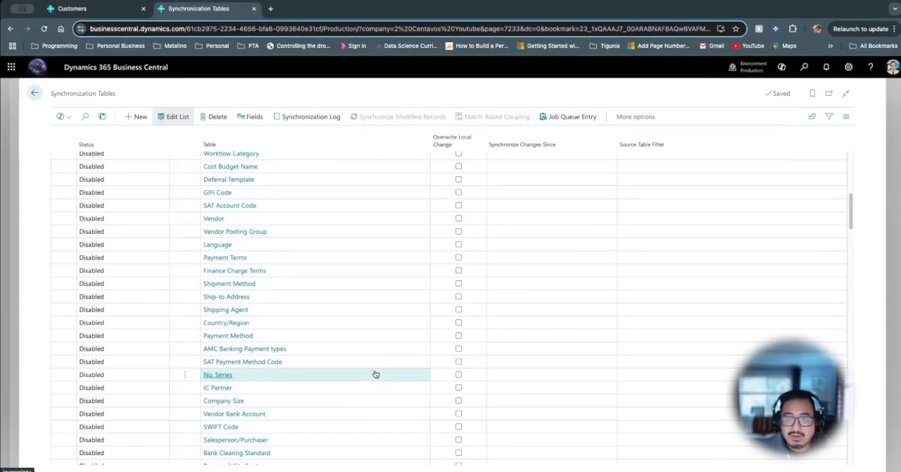
- Open the synchronization fields of the Customer table and expand the page to full width
scroll(376, 374, up, 9)
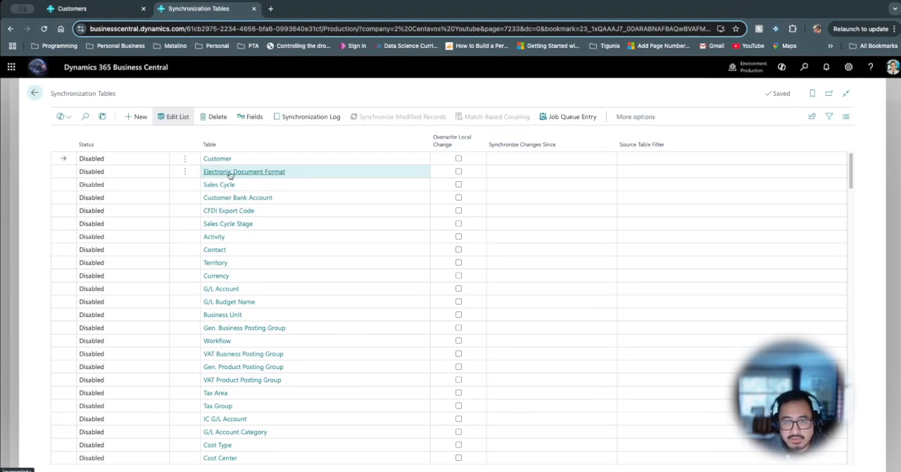
click(163, 162)
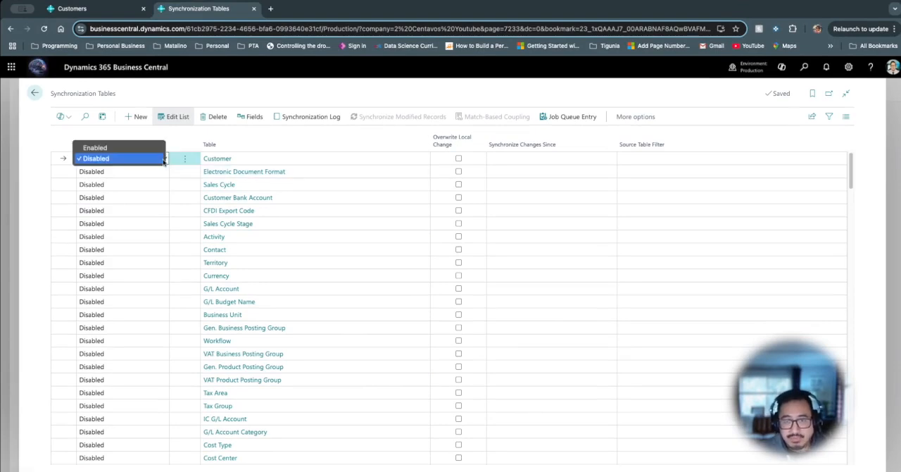
click(272, 162)
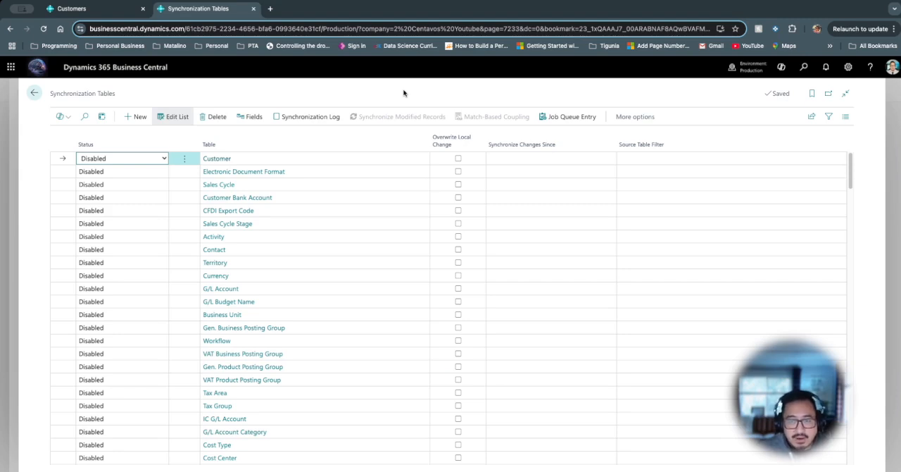
click(262, 117)
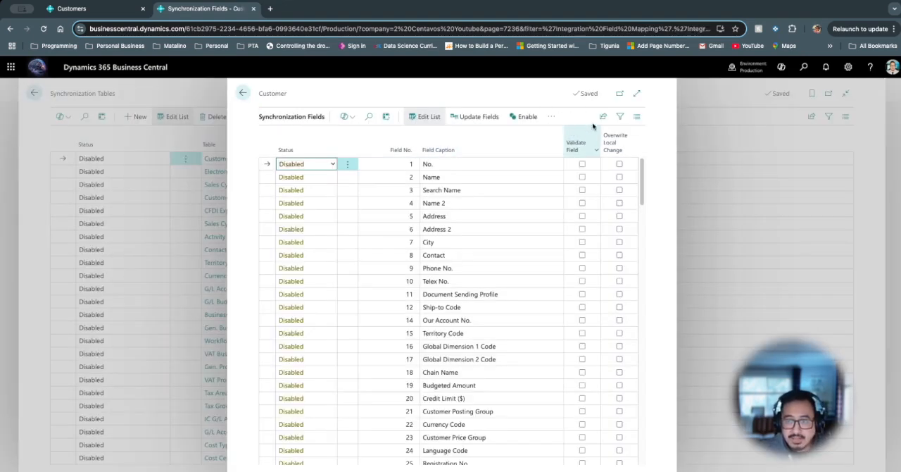
click(637, 93)
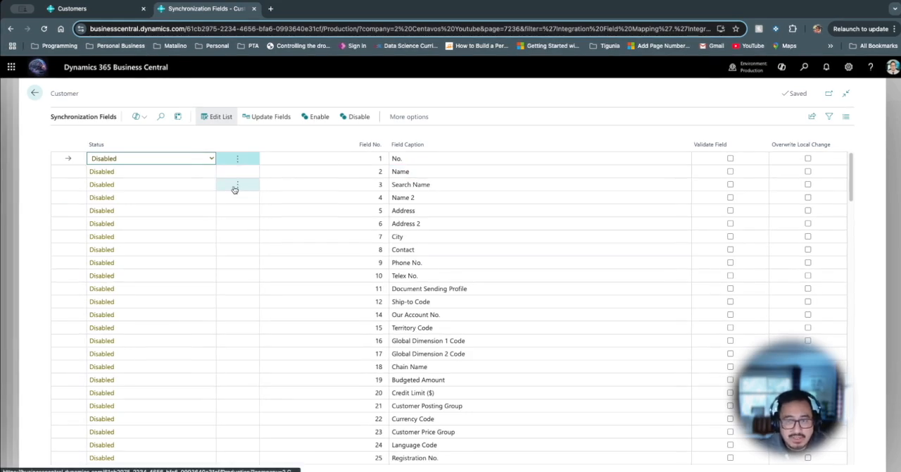
- Set the status of the No. and Name fields to Enabled for Customer synchronization
click(212, 158)
click(200, 147)
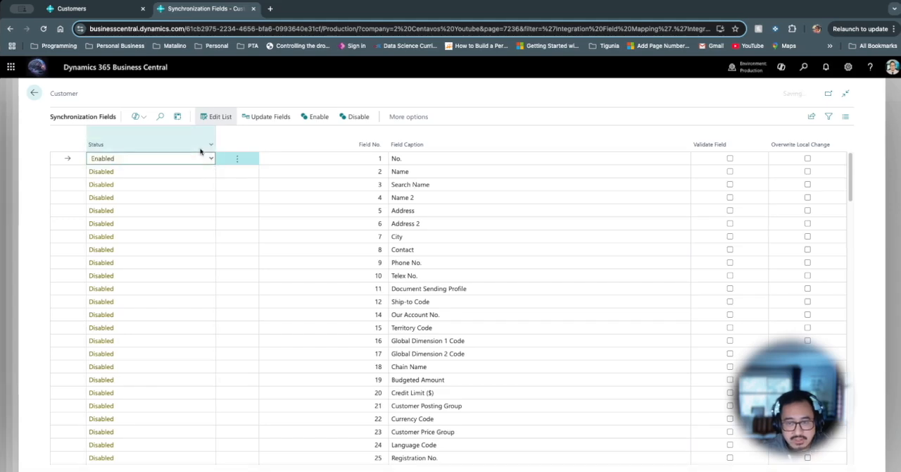
click(211, 175)
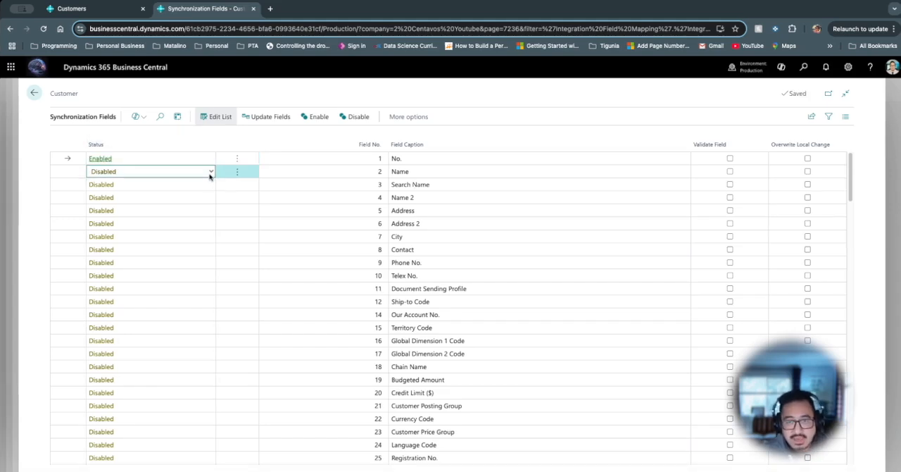
click(210, 173)
click(189, 163)
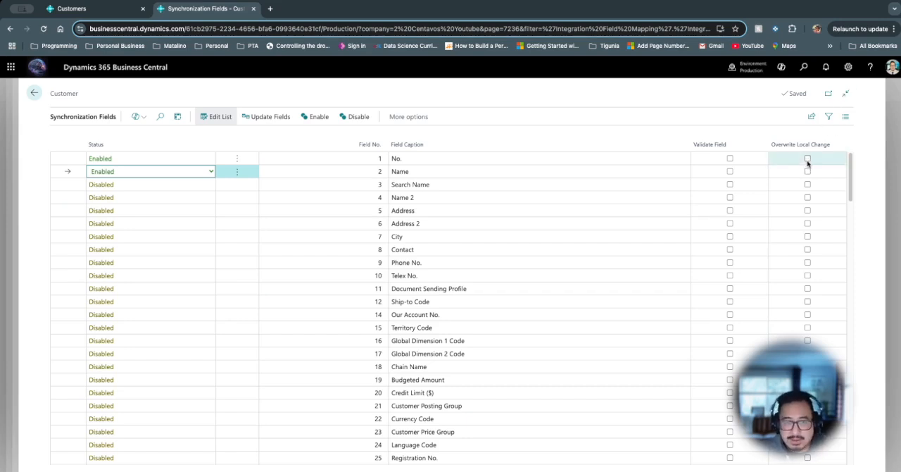
- Personalize the Synchronization Fields page by adding Constant Value, Direction, Transformation Direction and Transformation Rule before Validate Field
click(849, 67)
click(787, 134)
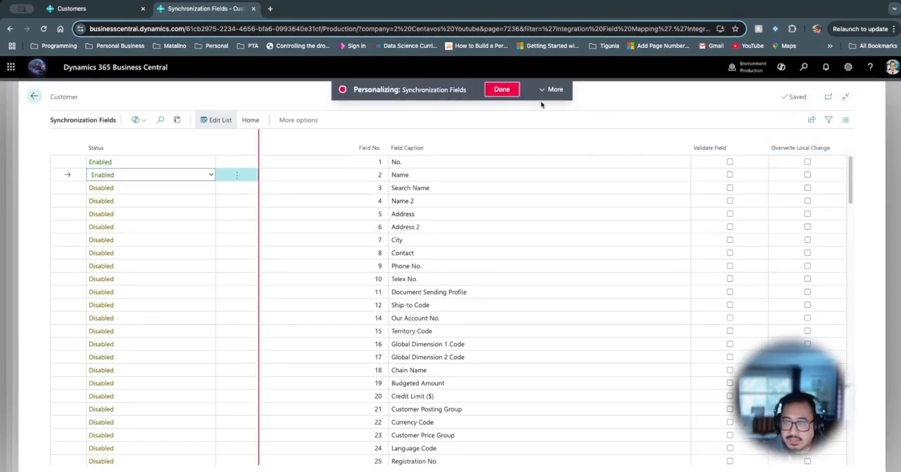
click(548, 90)
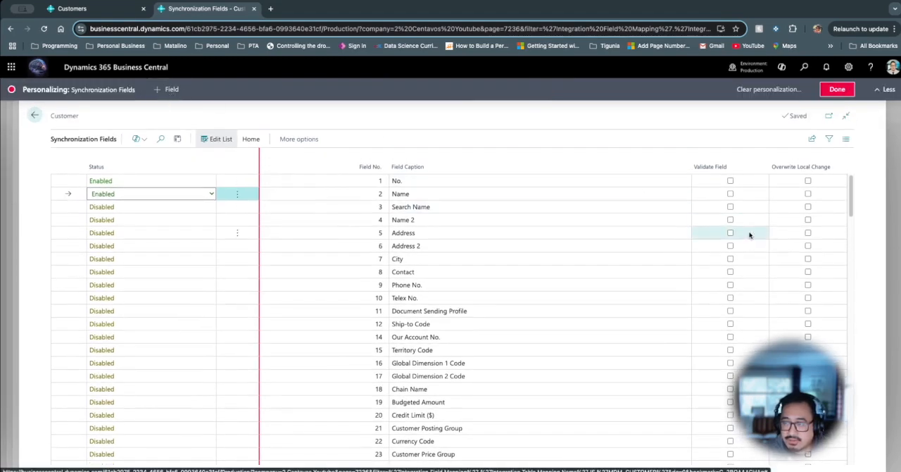
click(171, 90)
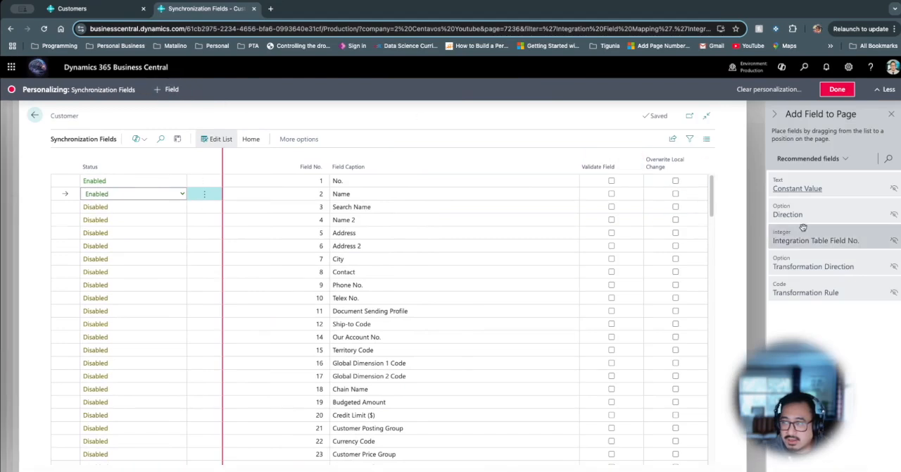
drag(848, 192, 576, 173)
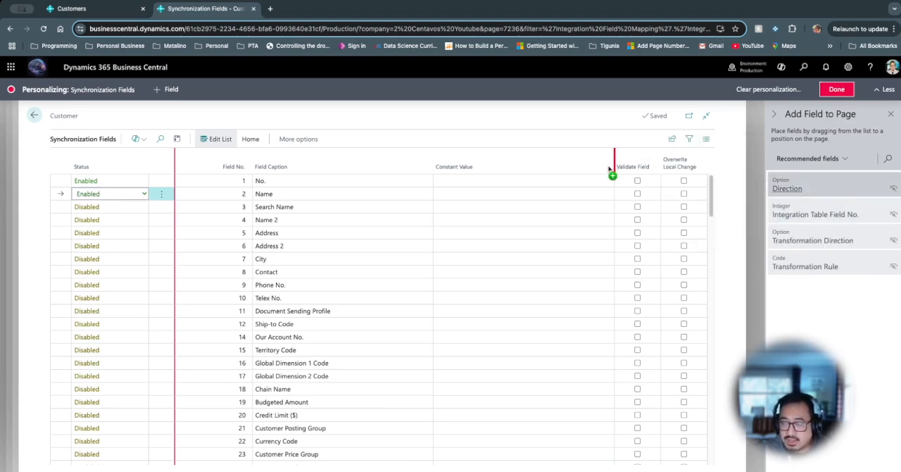
drag(611, 169, 610, 169)
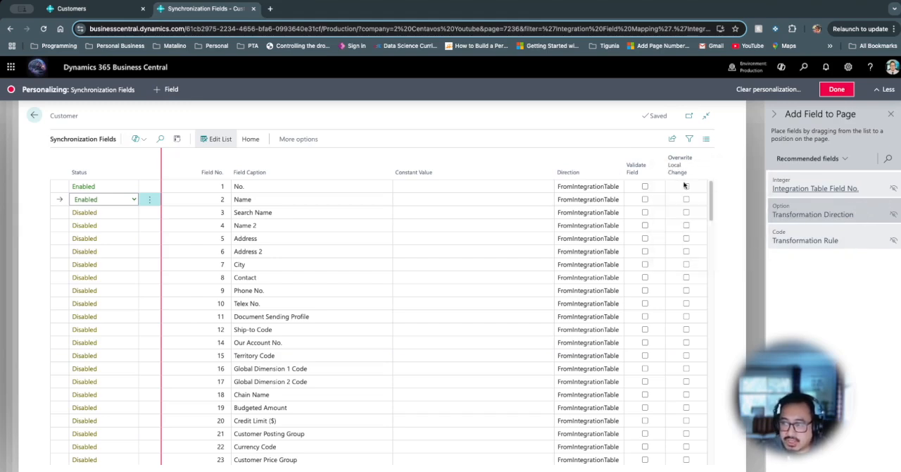
drag(684, 185, 627, 178)
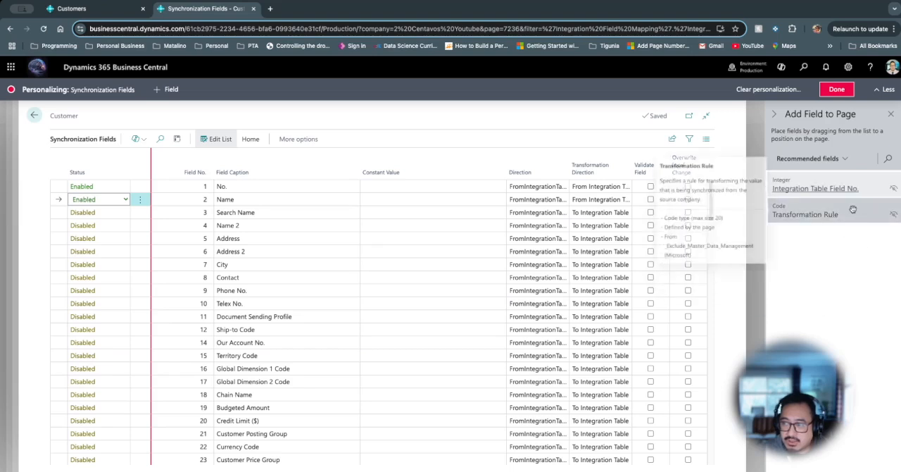
drag(853, 209, 636, 172)
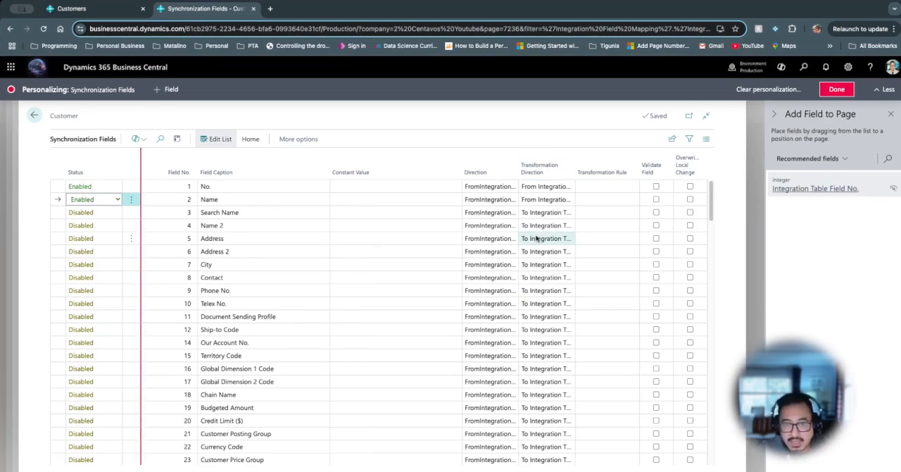
click(837, 89)
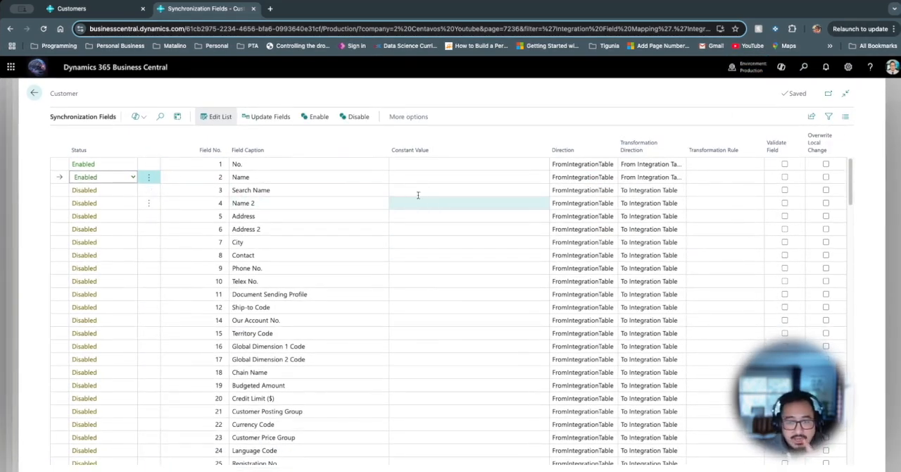
- Review the Direction options and the Transformation Direction setting of the No. field without changing them
click(606, 168)
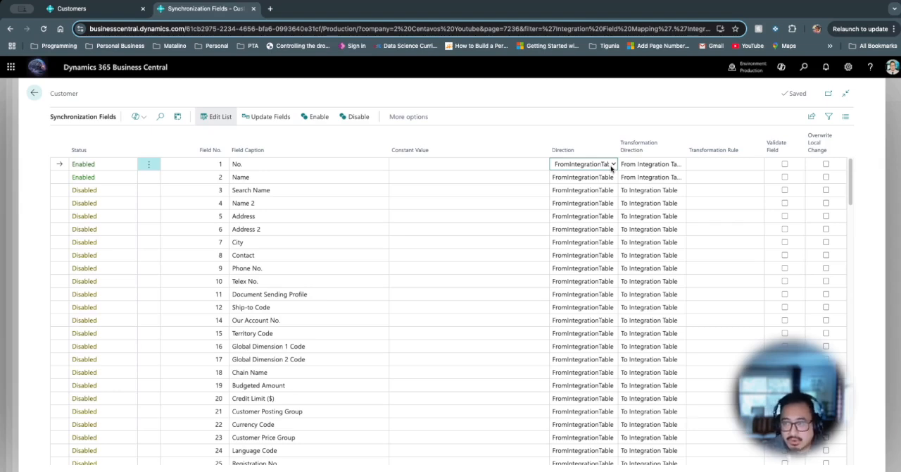
click(612, 166)
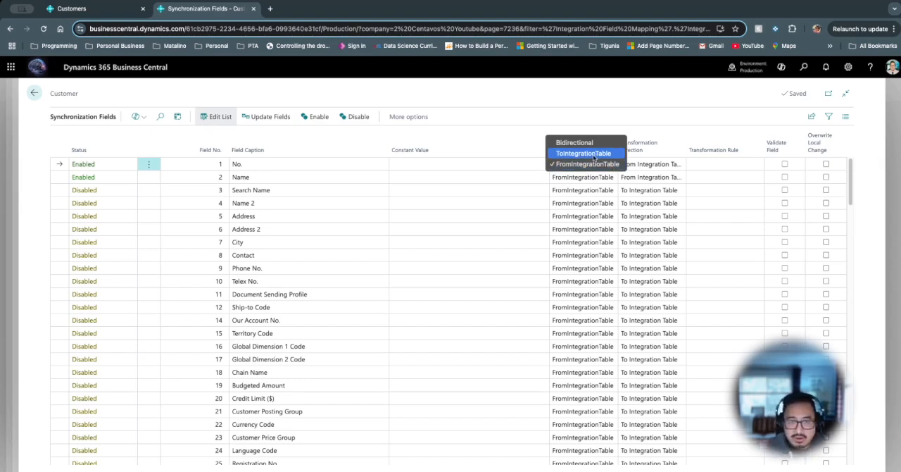
click(657, 168)
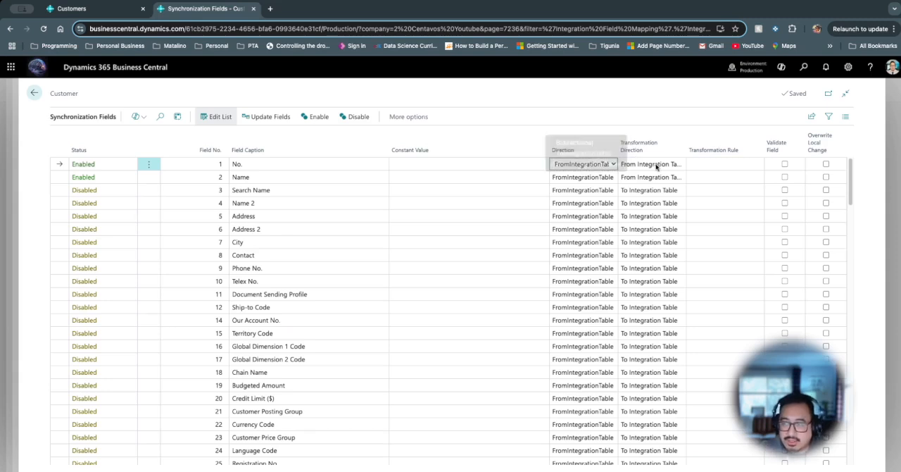
click(655, 167)
click(696, 126)
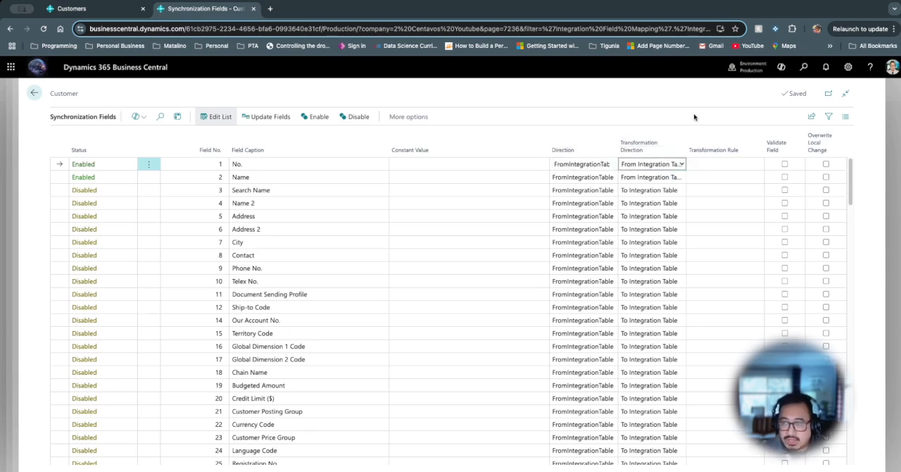
- Look through the available transformation rules for the No. field without choosing one
click(746, 165)
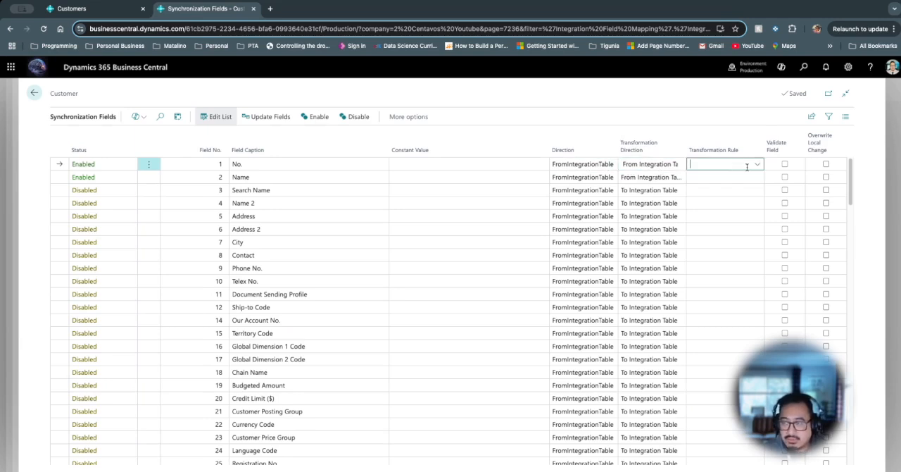
click(758, 164)
scroll(661, 243, down, 2)
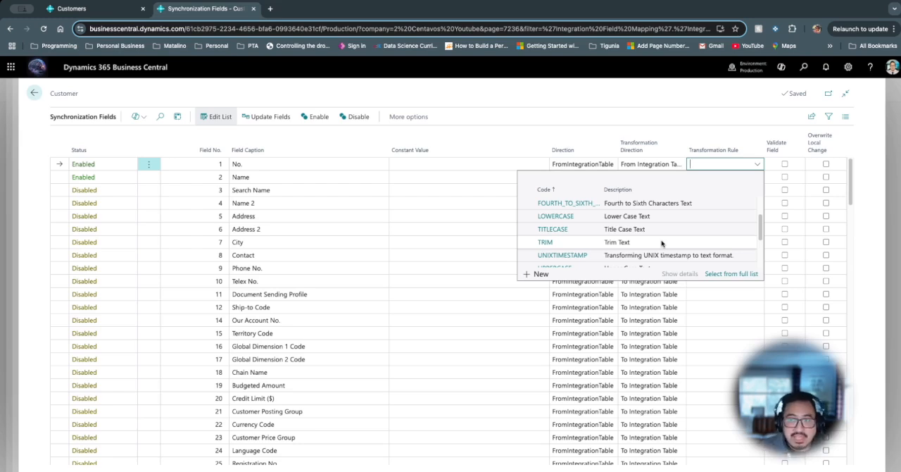
scroll(662, 243, down, 3)
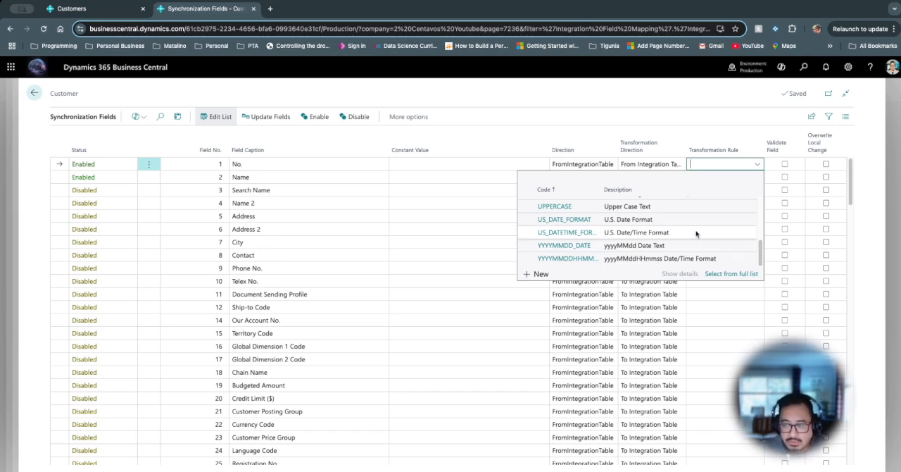
scroll(696, 234, up, 3)
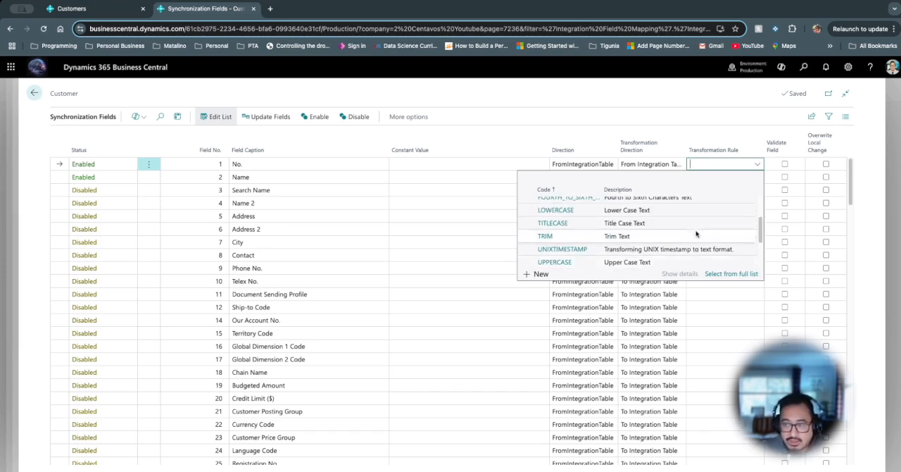
scroll(696, 234, up, 3)
scroll(697, 233, up, 2)
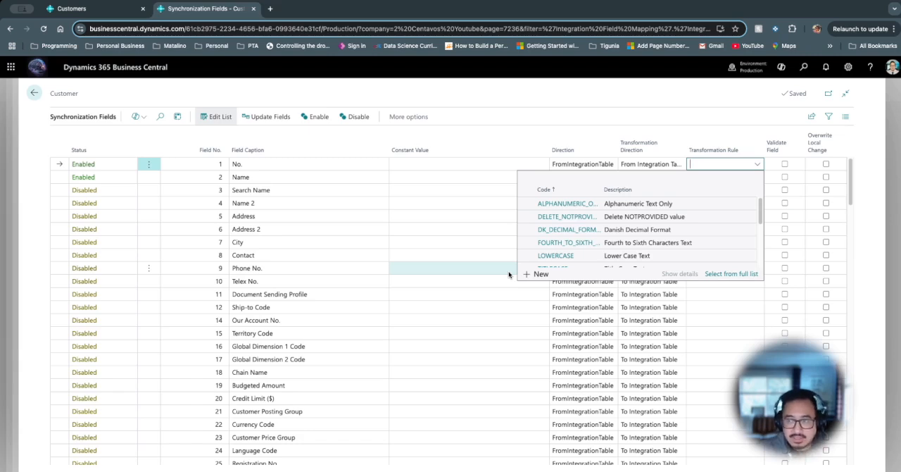
click(667, 108)
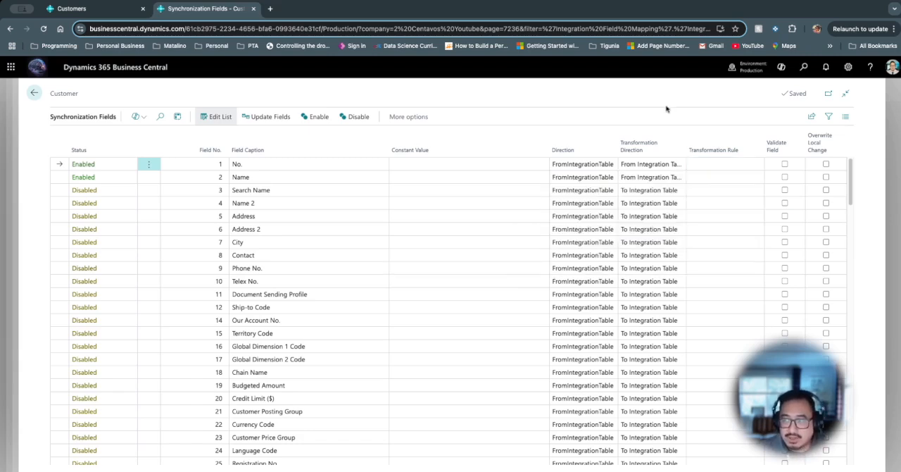
- Review the Direction options and the Constant Value entry of the Name field, leaving both as they are
click(596, 183)
click(598, 182)
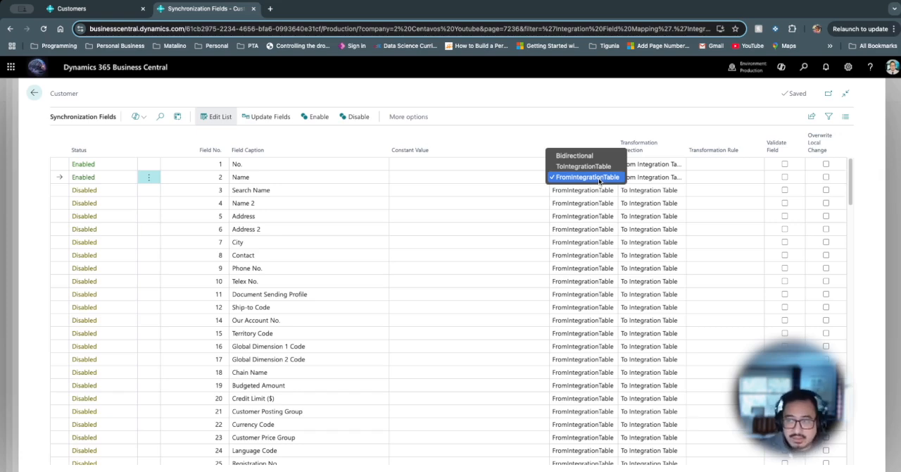
click(607, 116)
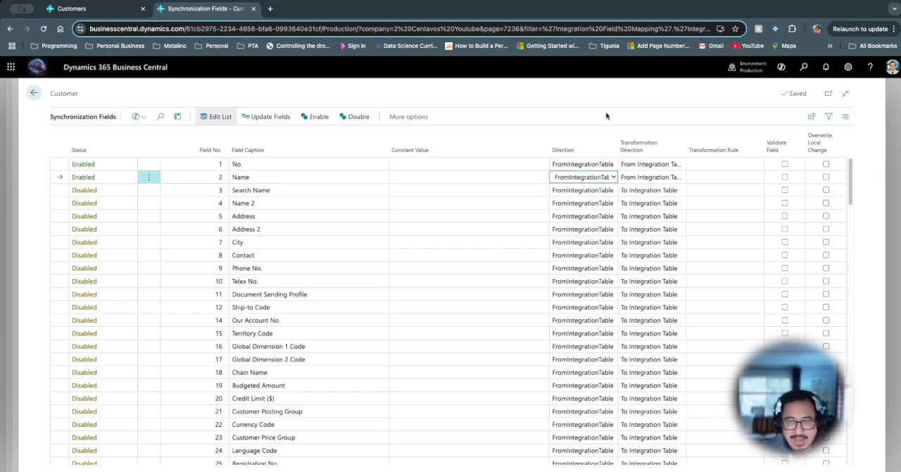
click(432, 175)
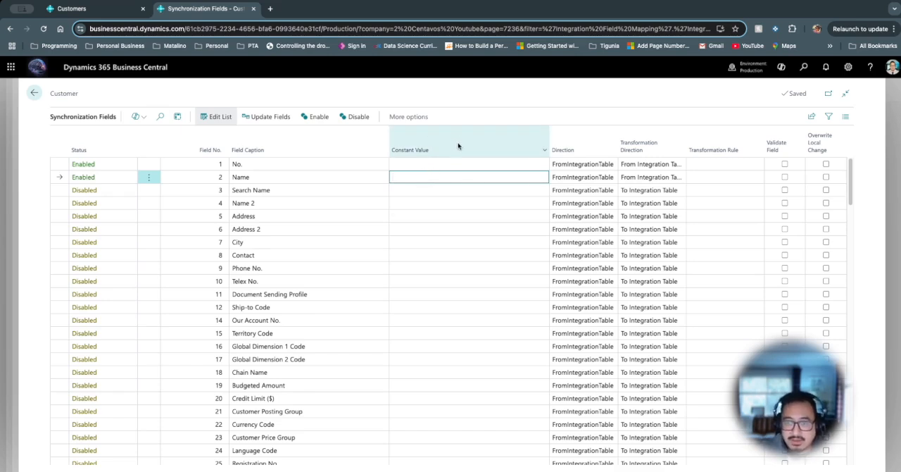
mouse_move(458, 146)
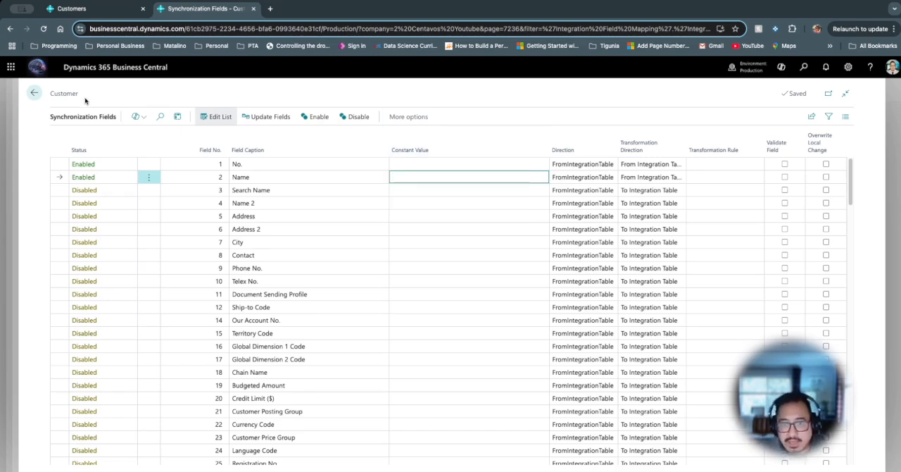
- Return to the Synchronization Tables list, try to set the Customer table to Enabled, and refresh the page
click(33, 96)
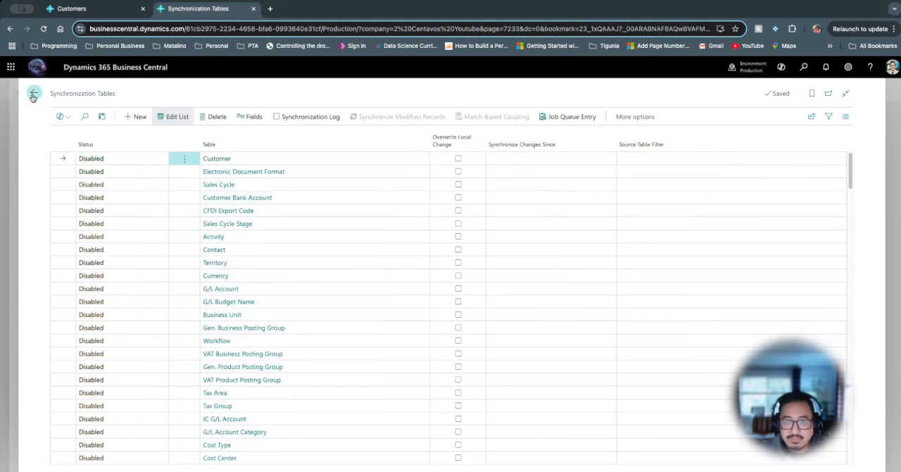
click(162, 160)
click(153, 148)
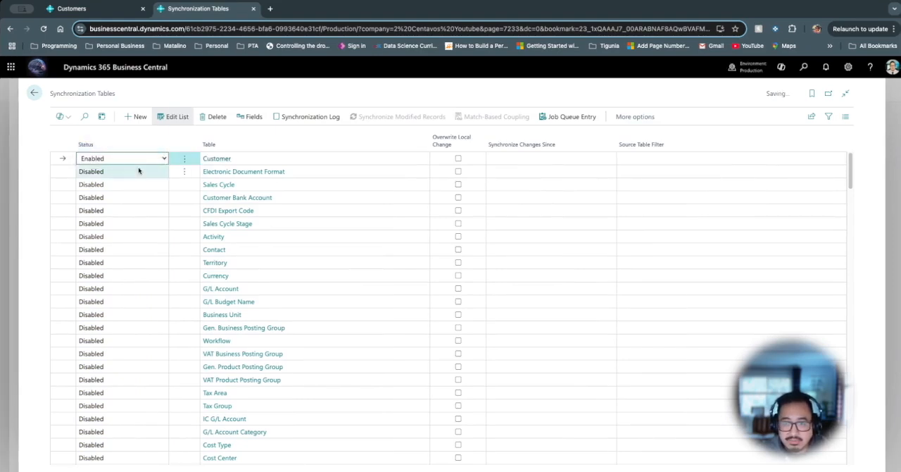
click(318, 175)
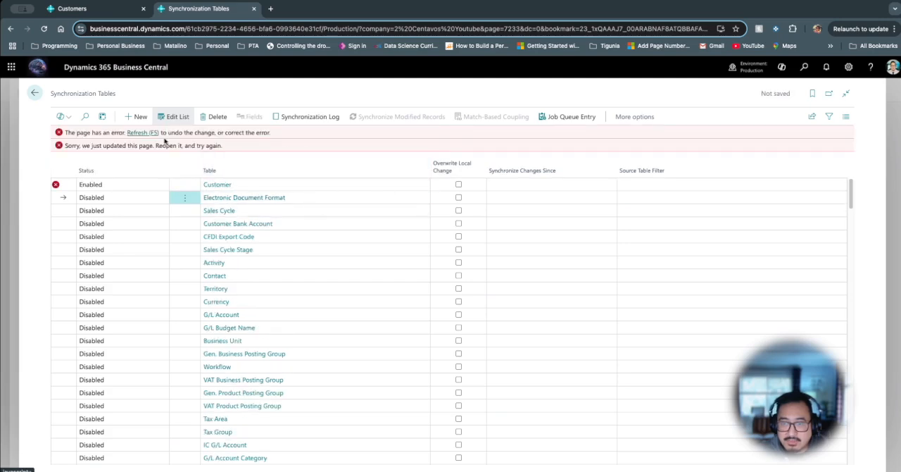
click(151, 136)
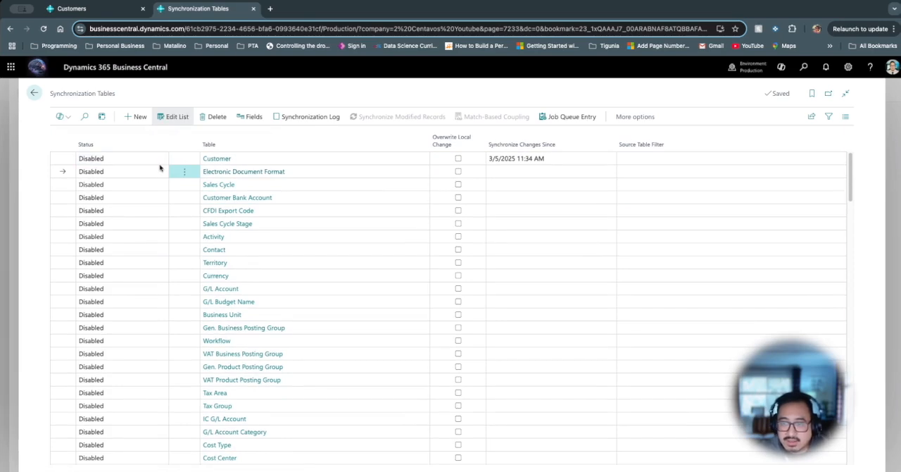
- Set the Customer table's synchronization status to Enabled and return to the Master Data Management Setup
click(150, 162)
click(162, 159)
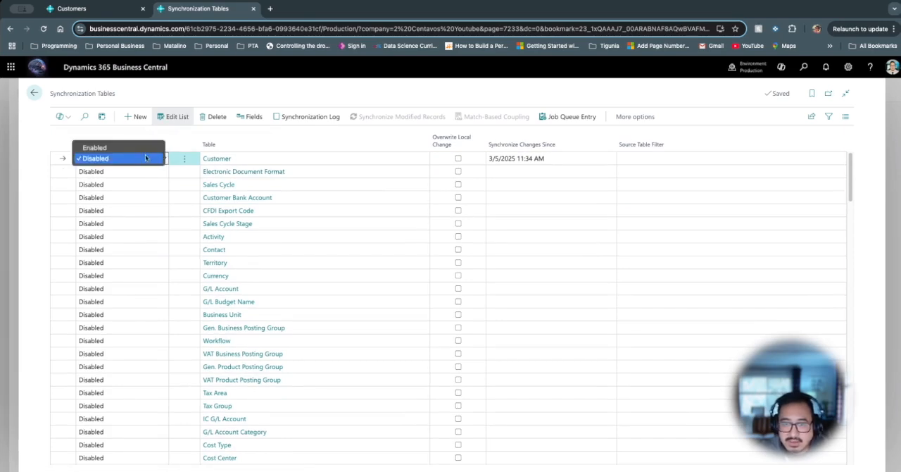
click(145, 148)
click(150, 175)
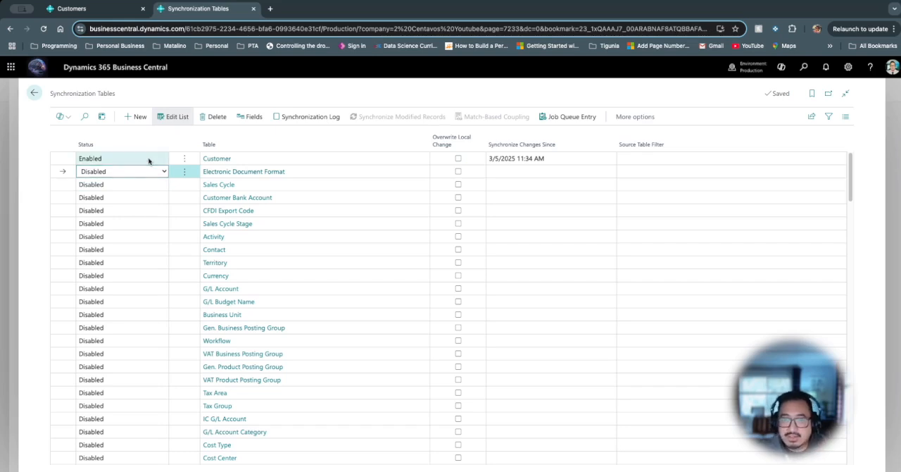
click(148, 160)
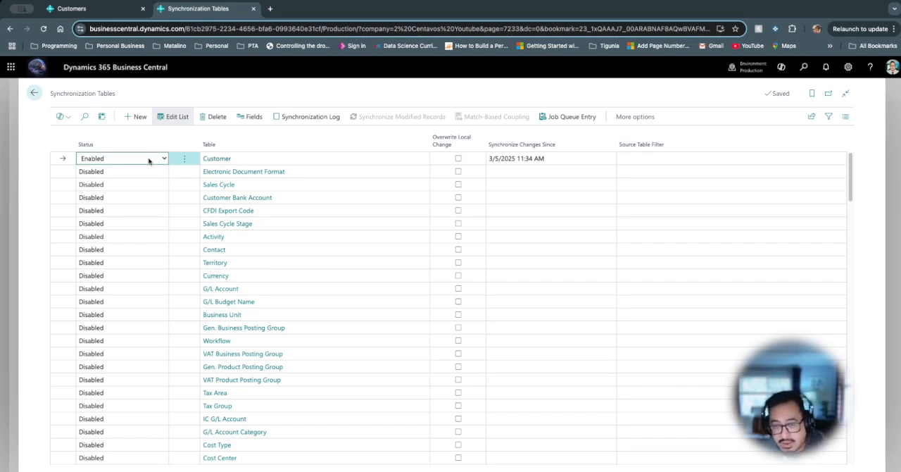
click(35, 94)
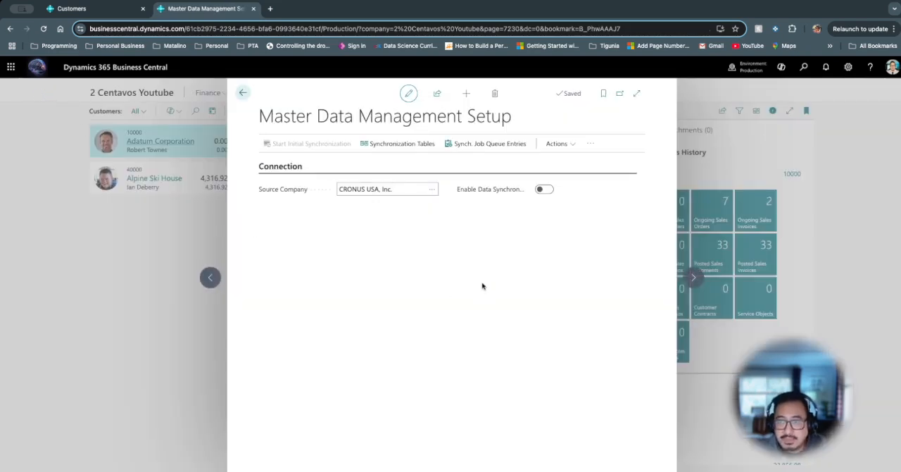
- Review the synchronization job queue entries and examine the log entries of the Customer job in full-width view
click(477, 146)
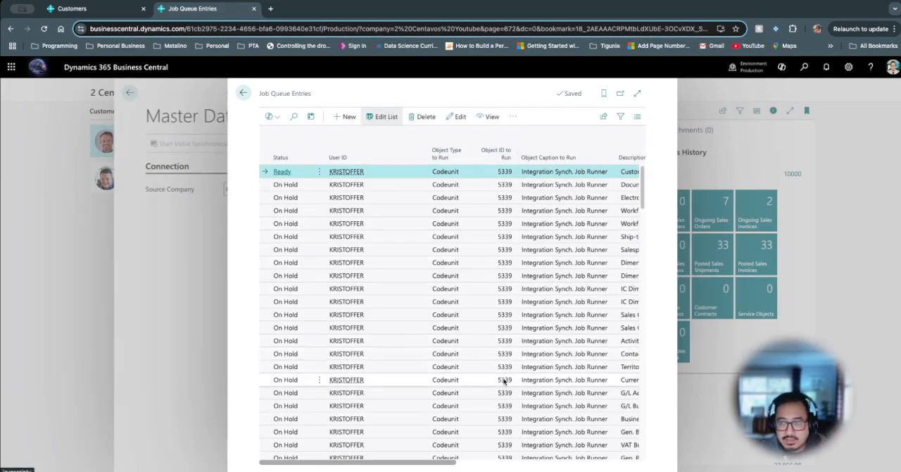
click(638, 93)
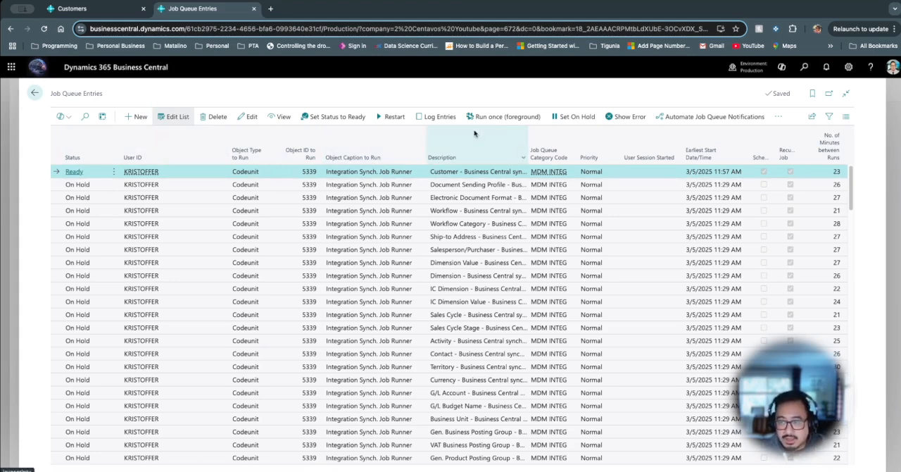
click(439, 117)
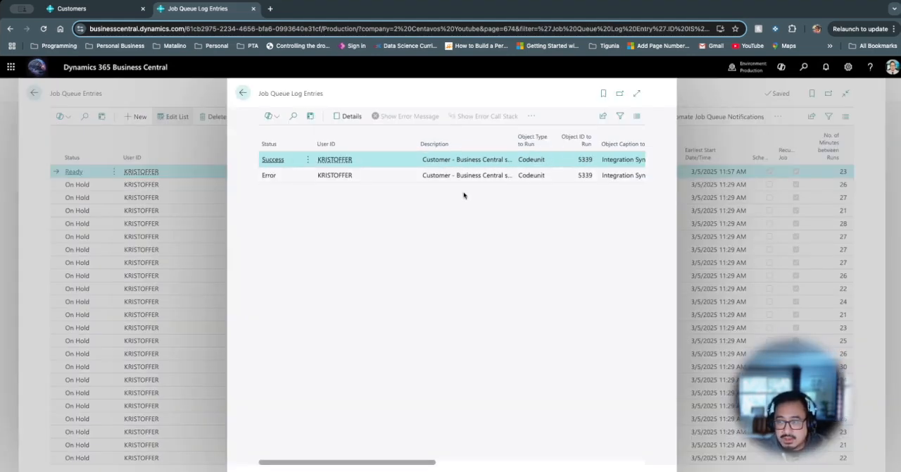
drag(399, 463, 608, 463)
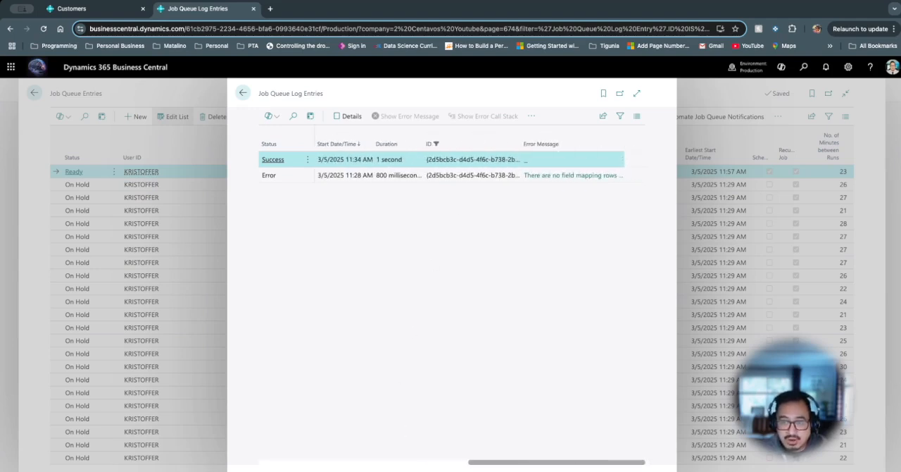
click(637, 93)
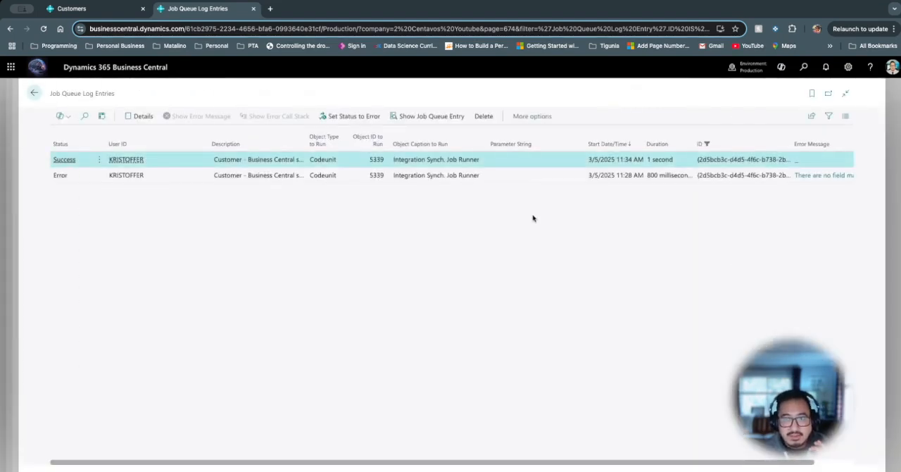
- Inspect the error message of the Customer job's failed log entry and return to the Master Data Management Setup
click(539, 175)
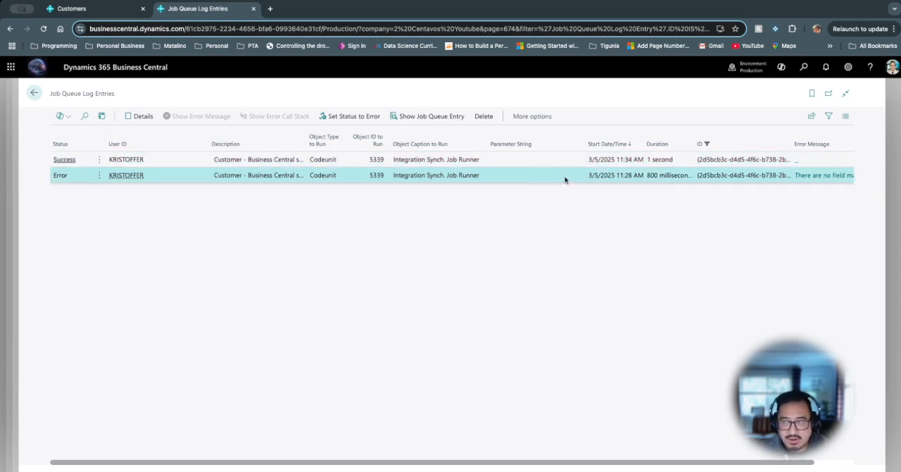
click(809, 176)
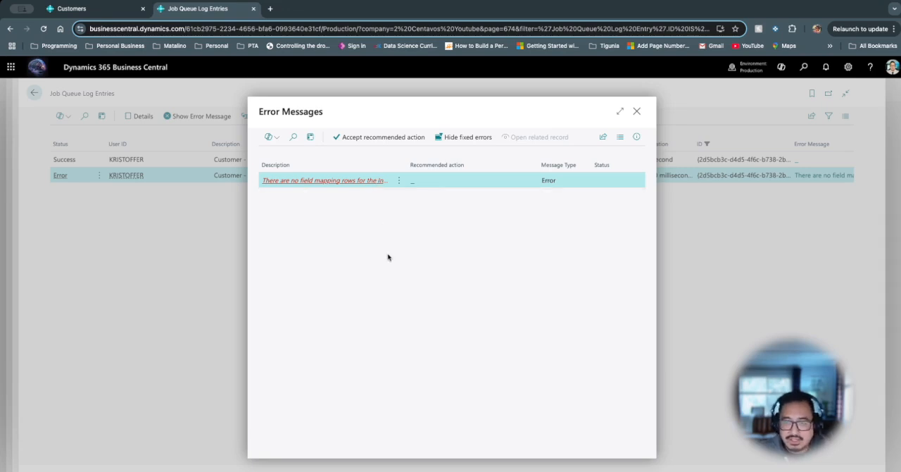
key(Escape)
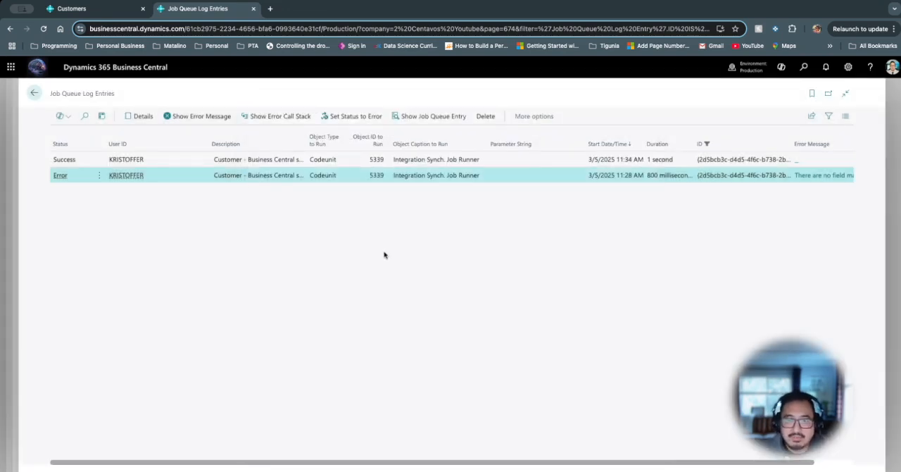
click(393, 164)
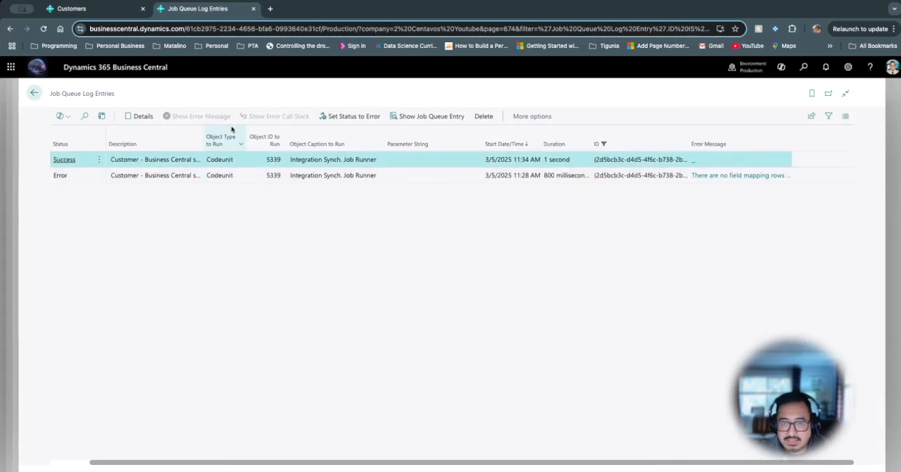
key(Escape)
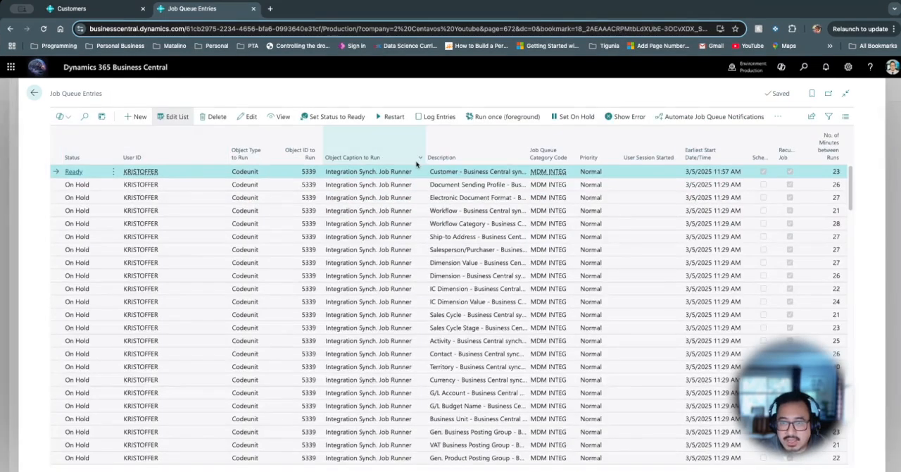
key(Escape)
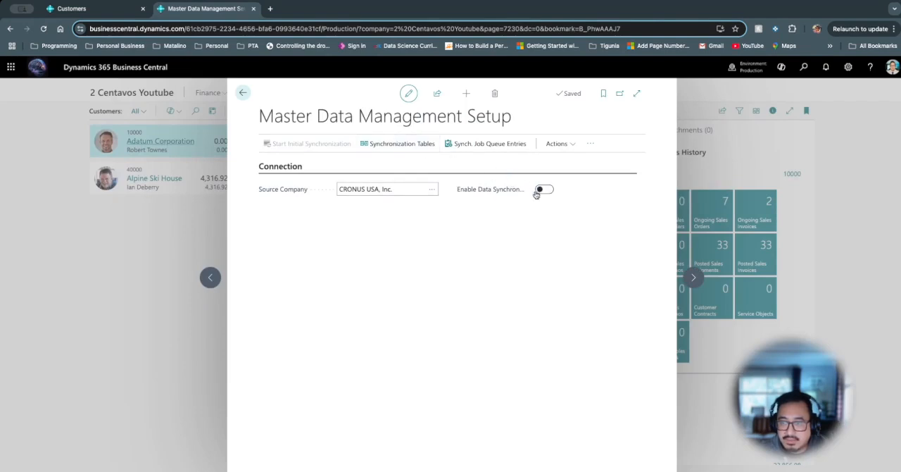
- Enable data synchronization without resetting the existing table definitions, and check the Customer entry in the Synchronization Tables list
mouse_move(517, 195)
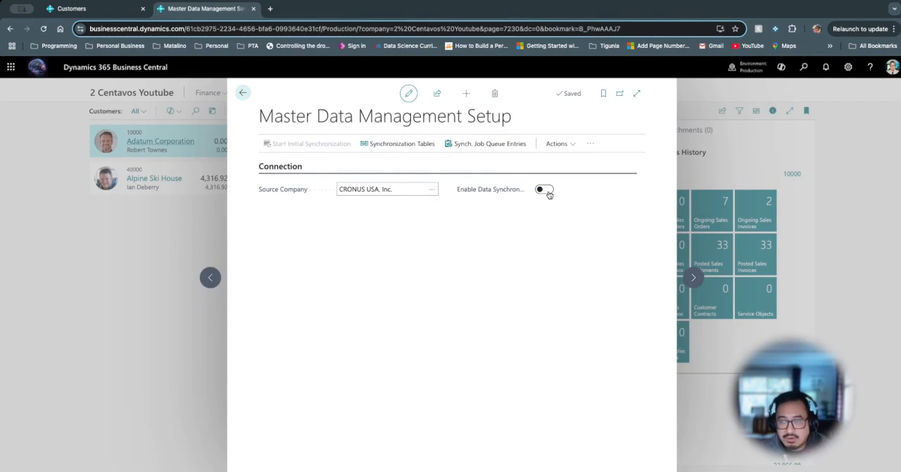
click(546, 190)
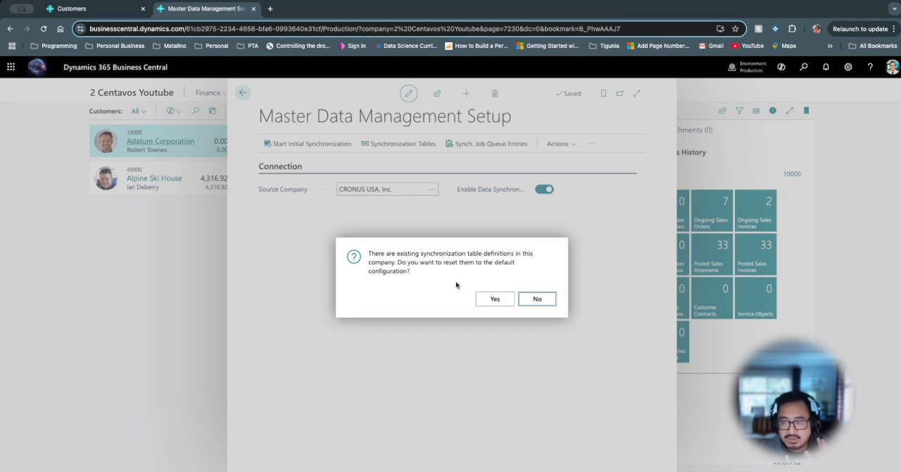
click(552, 301)
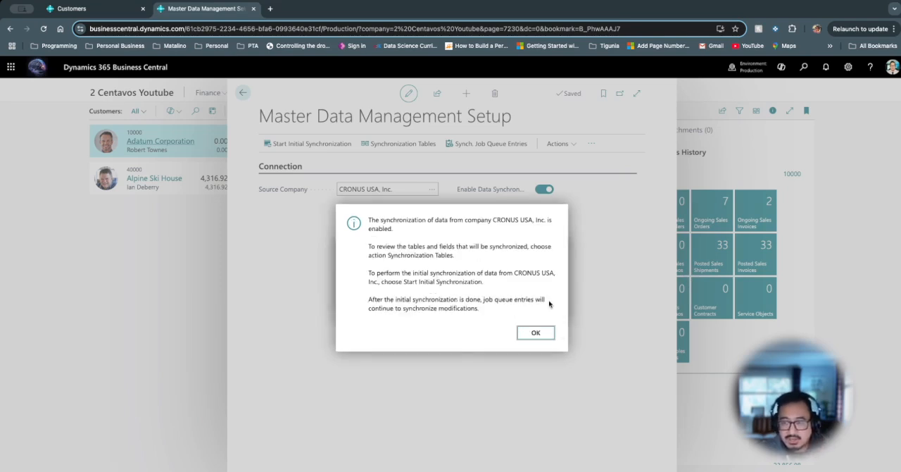
click(535, 334)
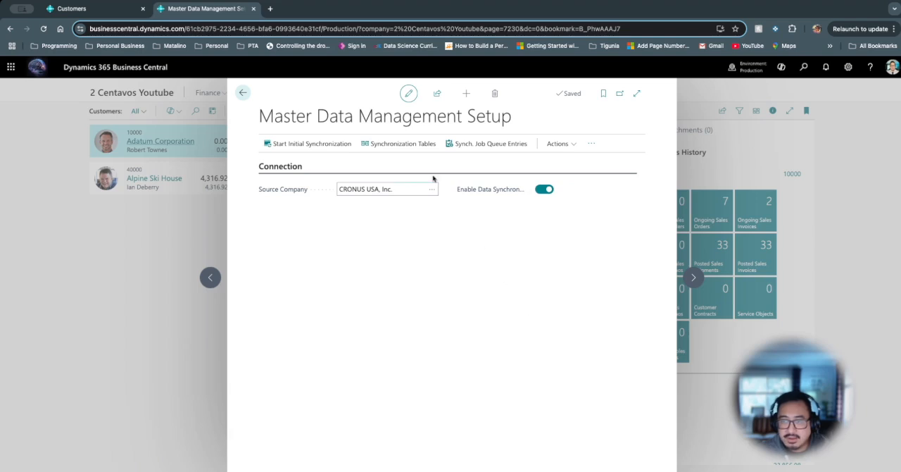
click(413, 147)
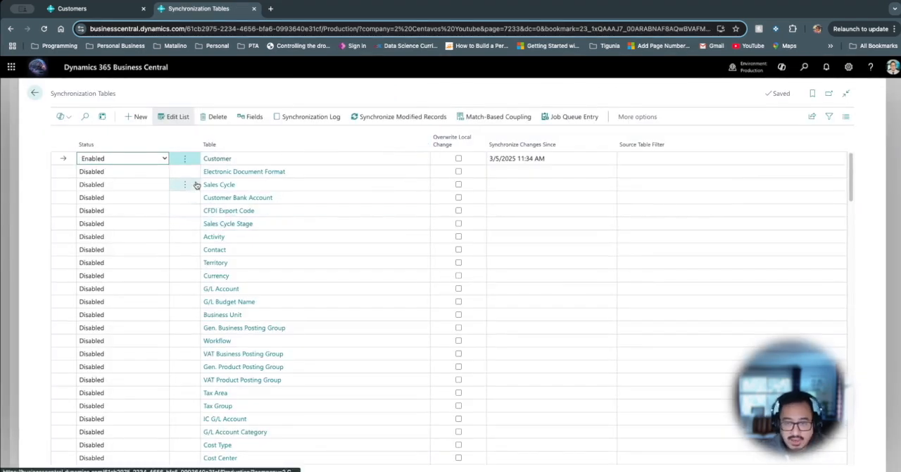
key(Escape)
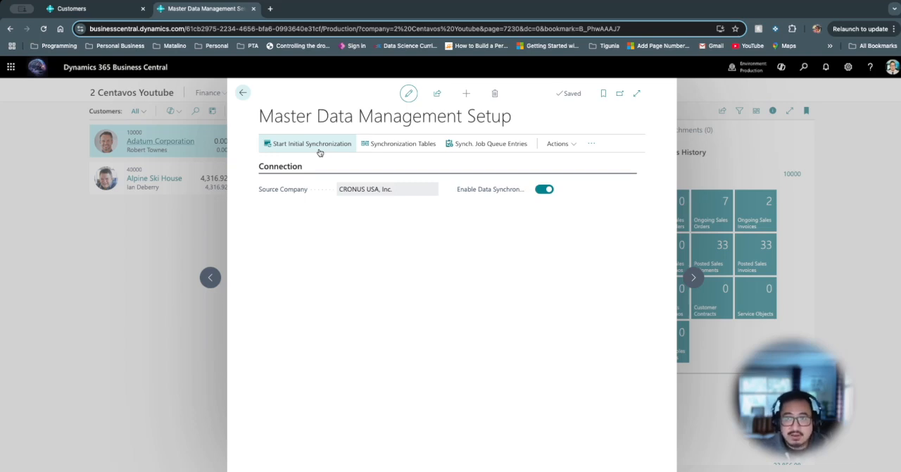
- In the CRONUS USA, Inc. company, create a customer from the CUSTOMER COMPANY template and name it Dynamics Corner Podcast
key(Escape)
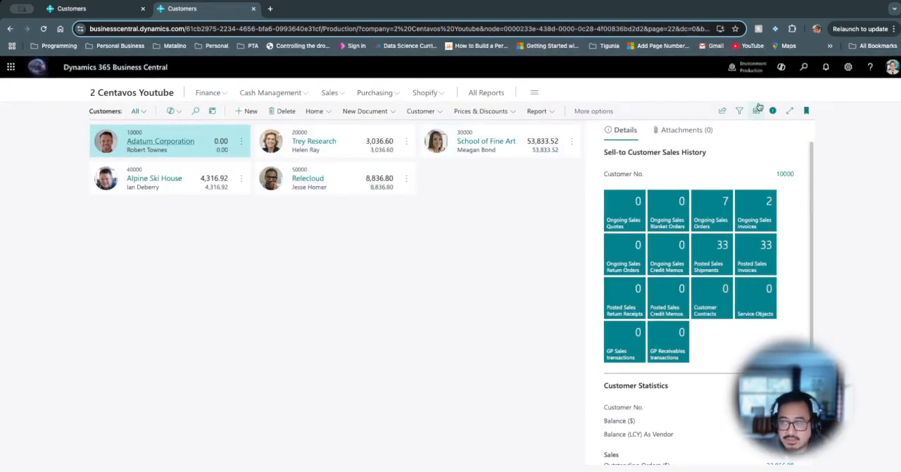
click(113, 9)
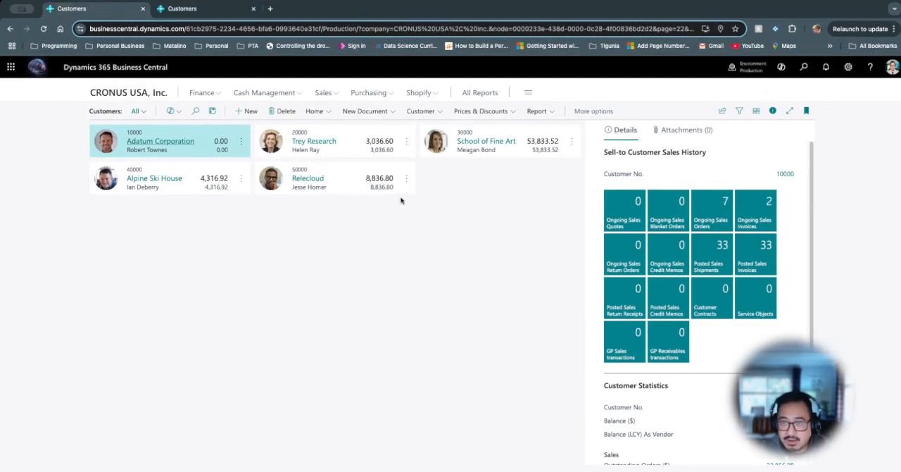
click(255, 119)
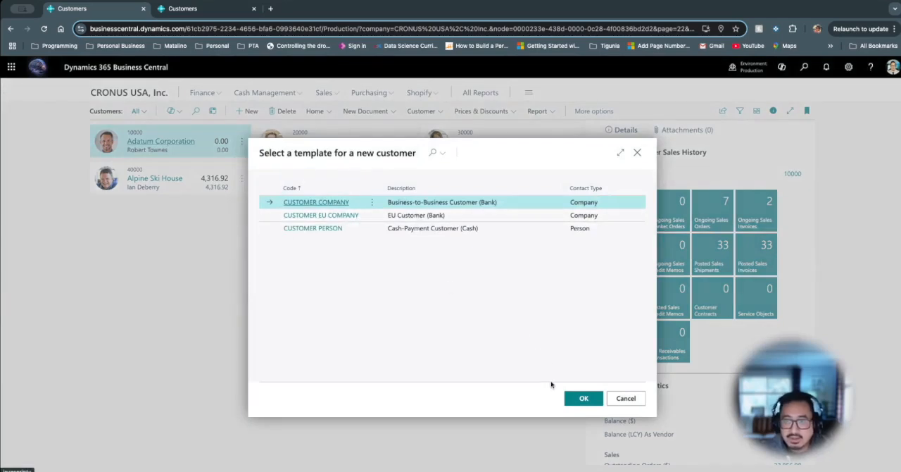
click(583, 398)
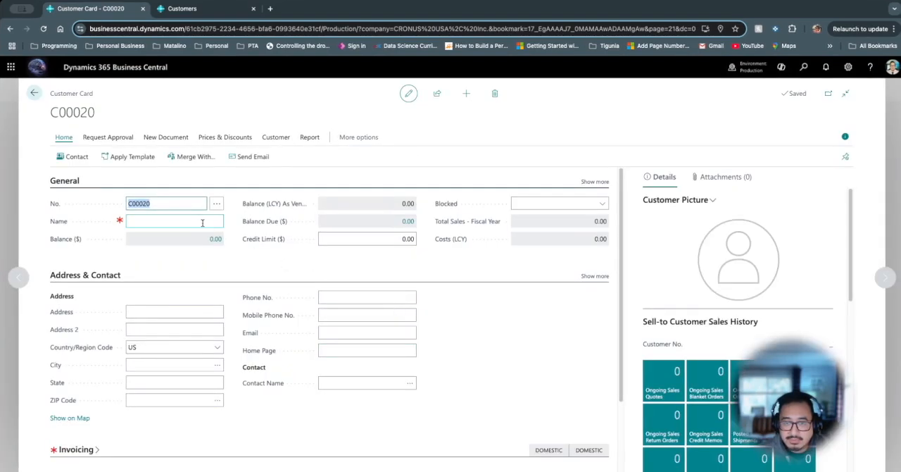
click(202, 222)
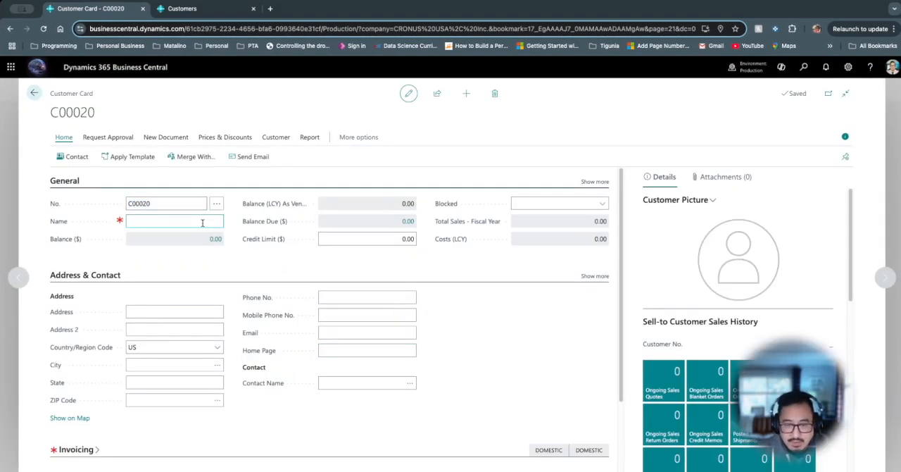
text(Dynamic)
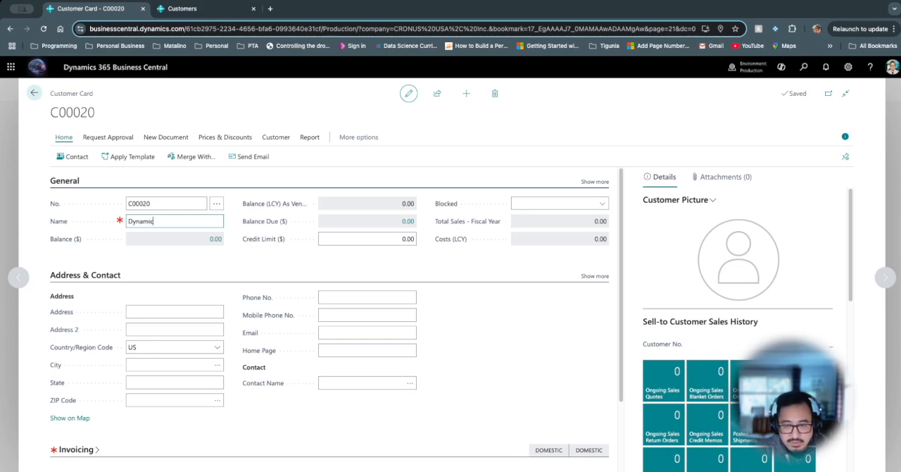
text(s Corner)
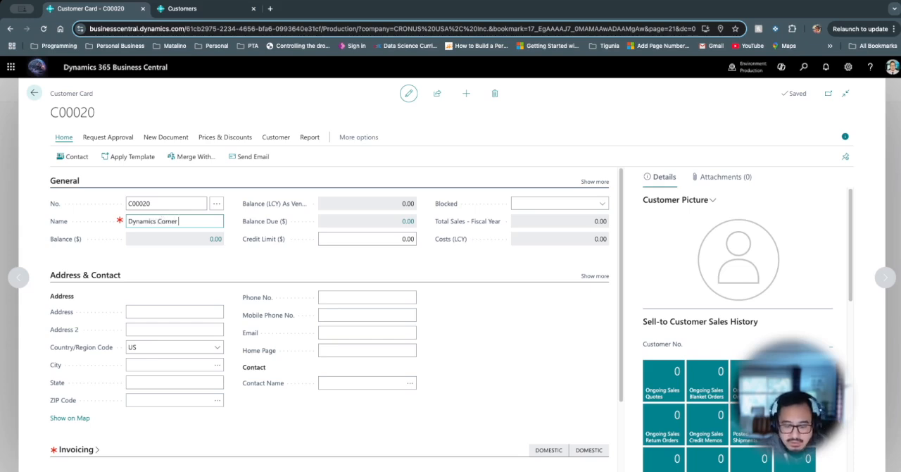
text( Podcast)
key(Tab)
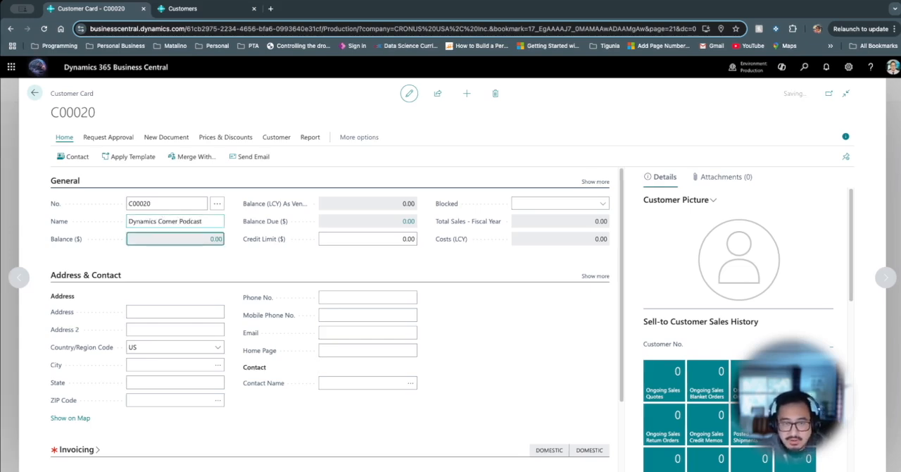
- Fill in the new customer's street address, city, state and ZIP code, and return to the Customers list
click(188, 314)
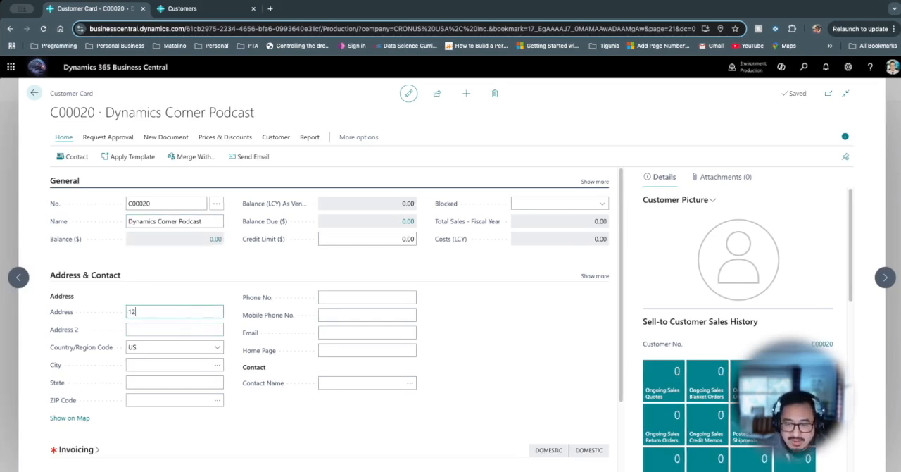
text(123 Drive)
key(Tab)
key(Tab)
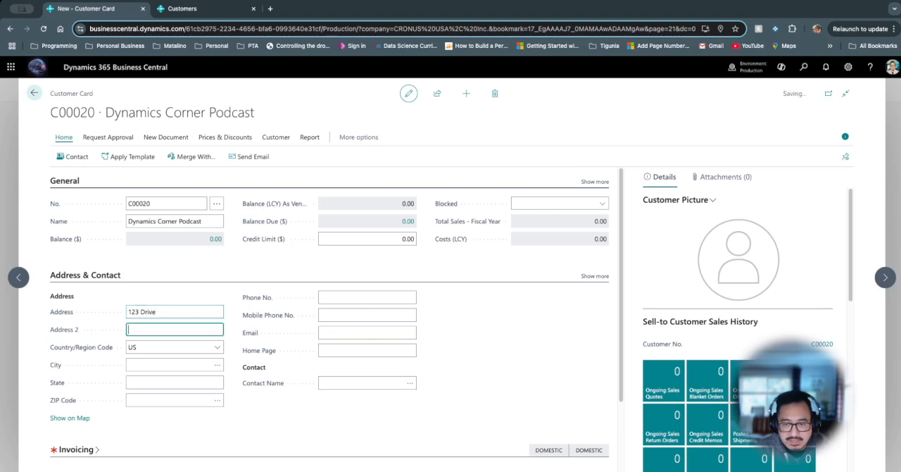
key(Tab)
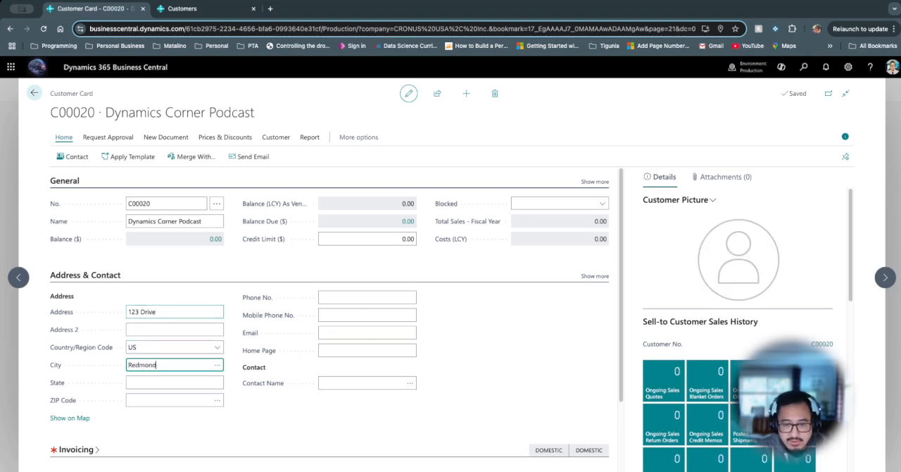
key(Tab)
text(WA)
key(Tab)
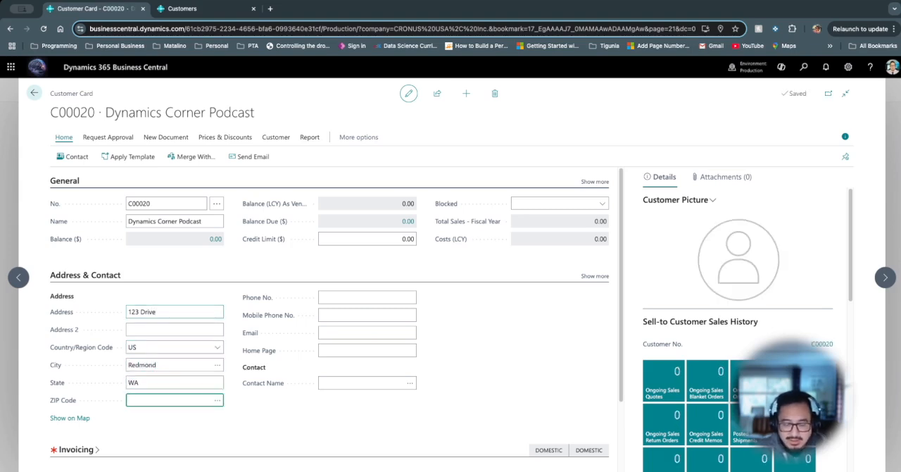
text(98008)
key(Tab)
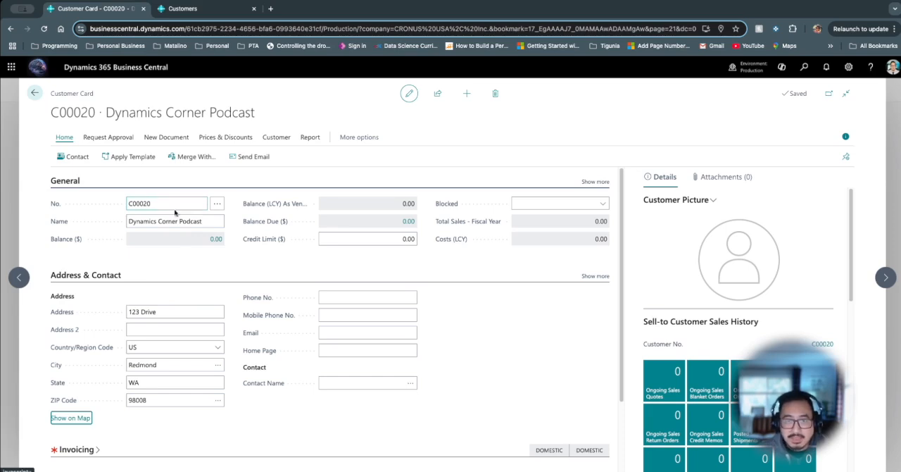
click(34, 93)
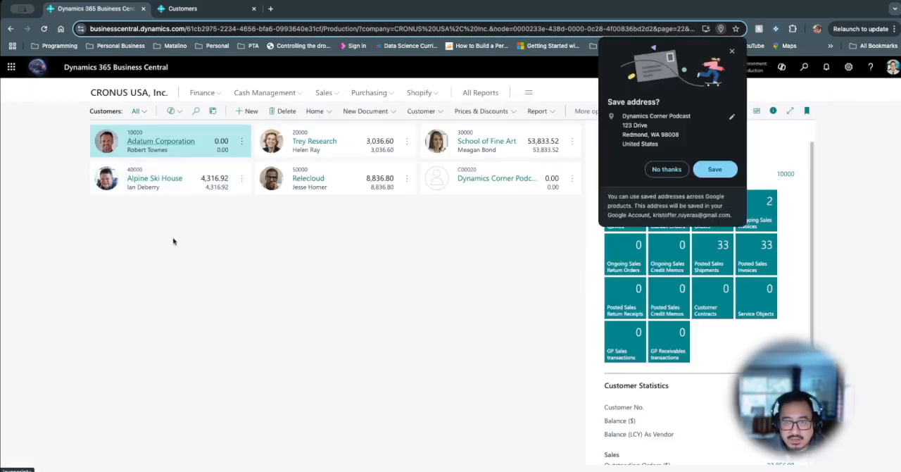
- Dismiss the save-address offer and open the Master Data Management Setup in the 2 Centavos Youtube company
click(732, 50)
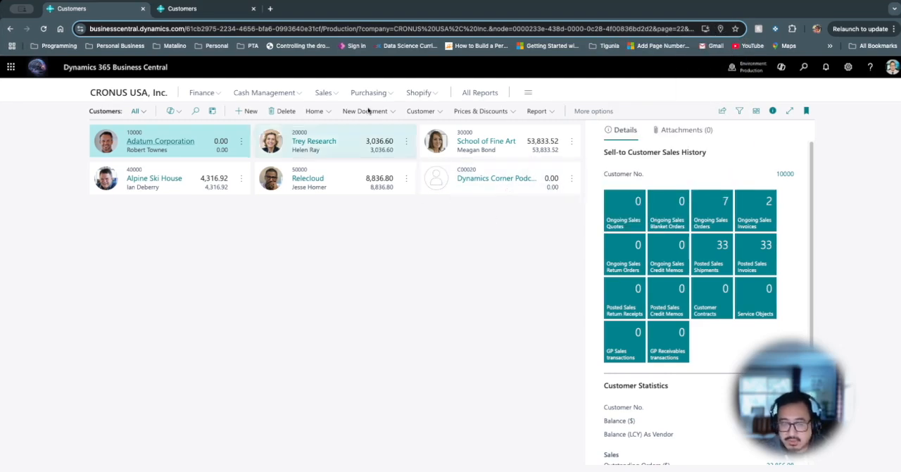
click(231, 11)
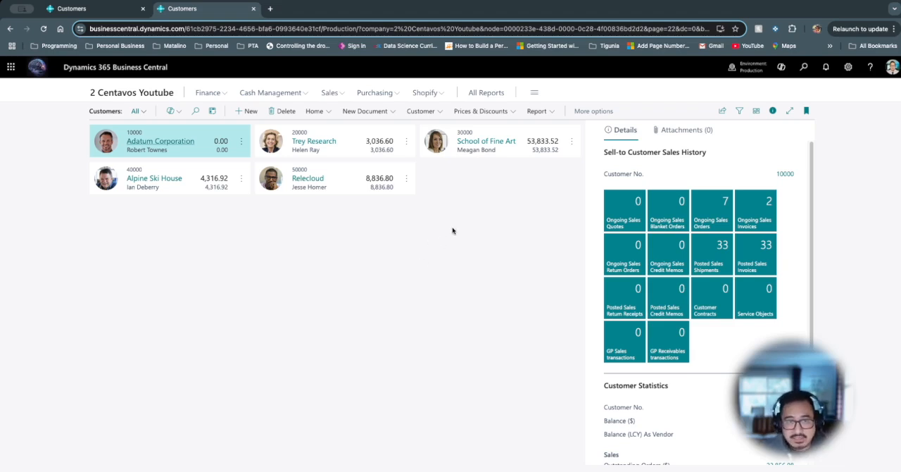
click(806, 74)
text(mas)
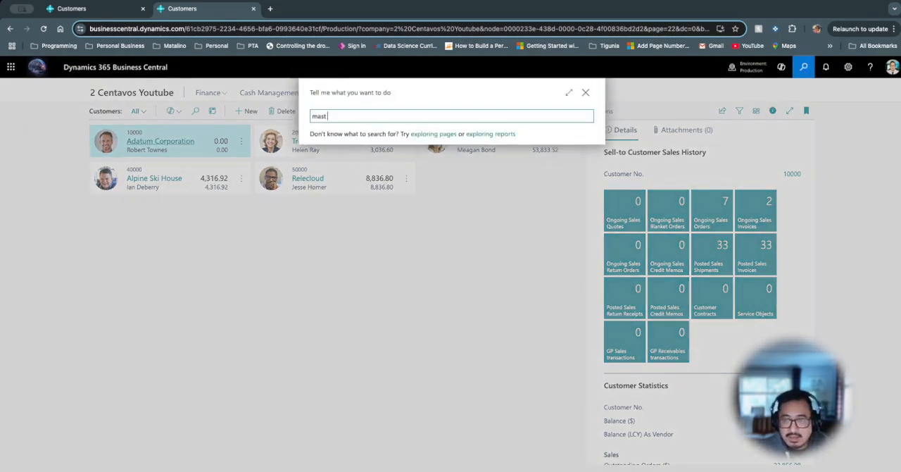
text(t)
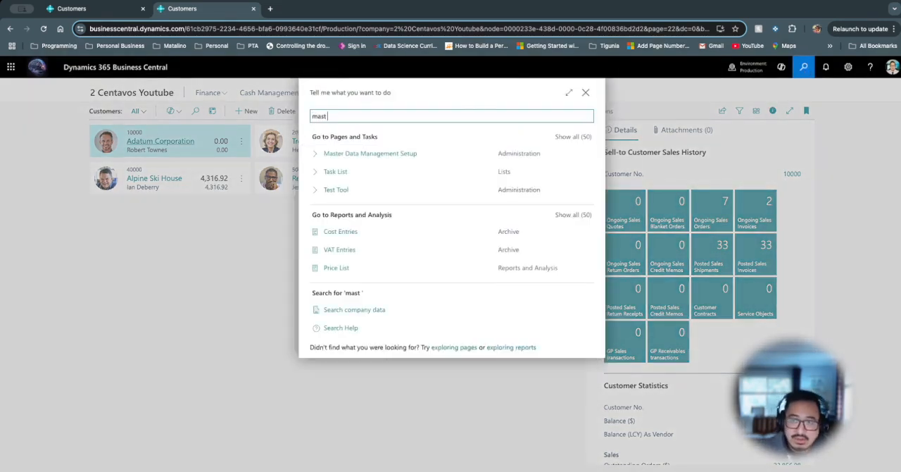
click(355, 155)
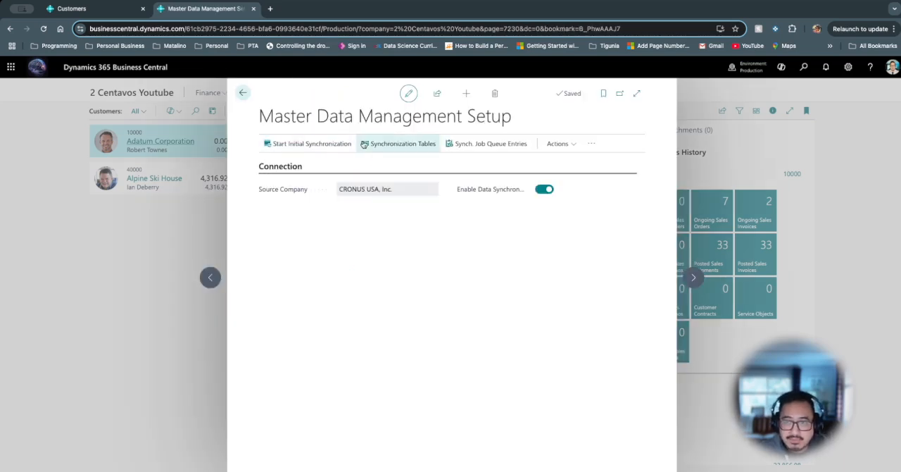
- Check the Customer table's synchronization fields and return to the Master Data Management Setup
click(364, 144)
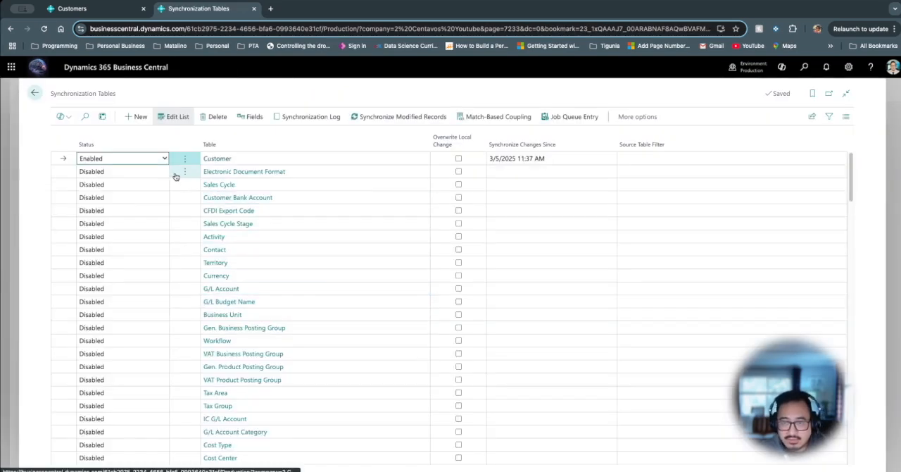
click(252, 117)
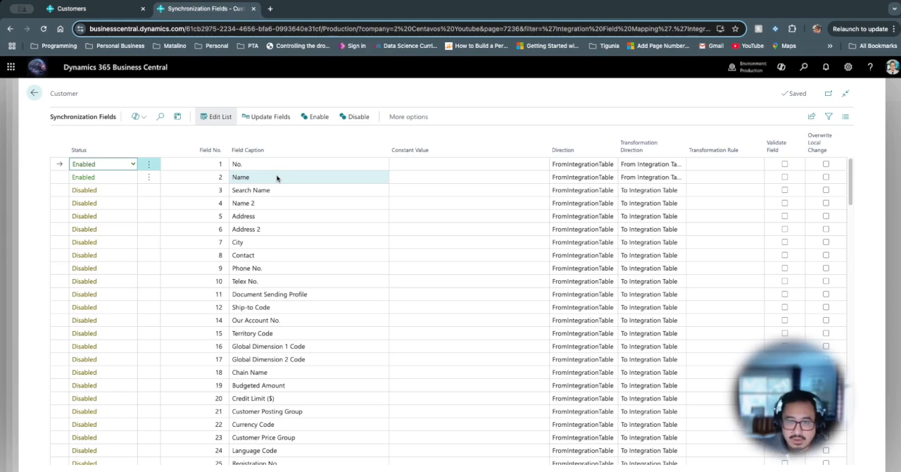
key(Escape)
key(Escape)
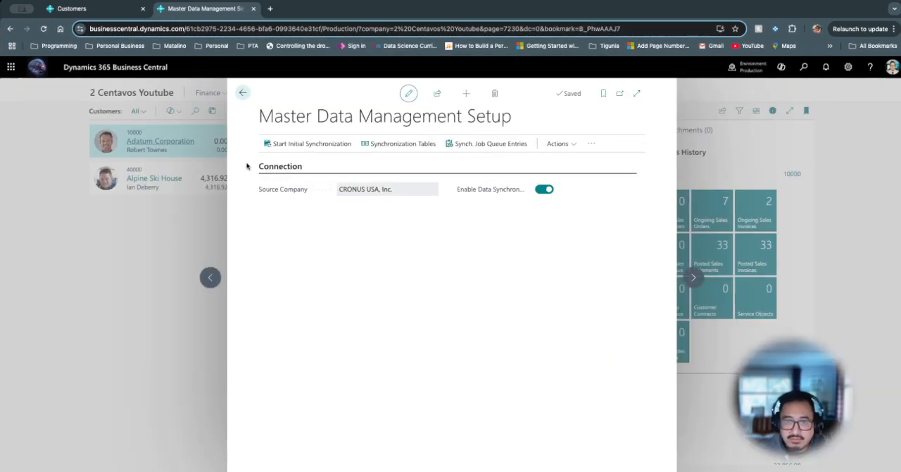
- Start the initial synchronization for the Customer table, confirm it, and return to the Customers list
click(317, 144)
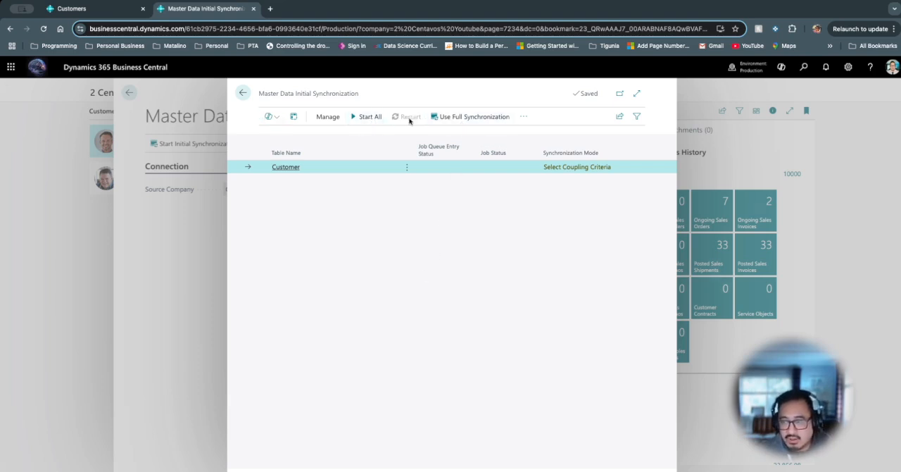
click(468, 124)
click(496, 346)
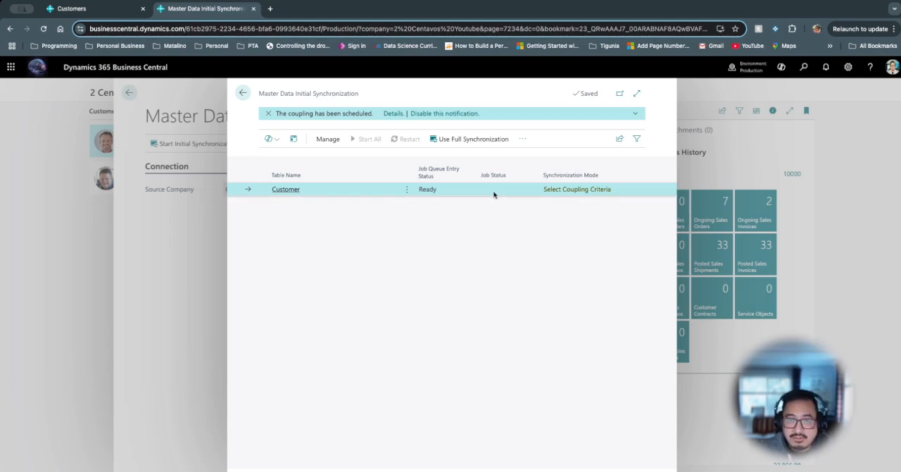
key(Escape)
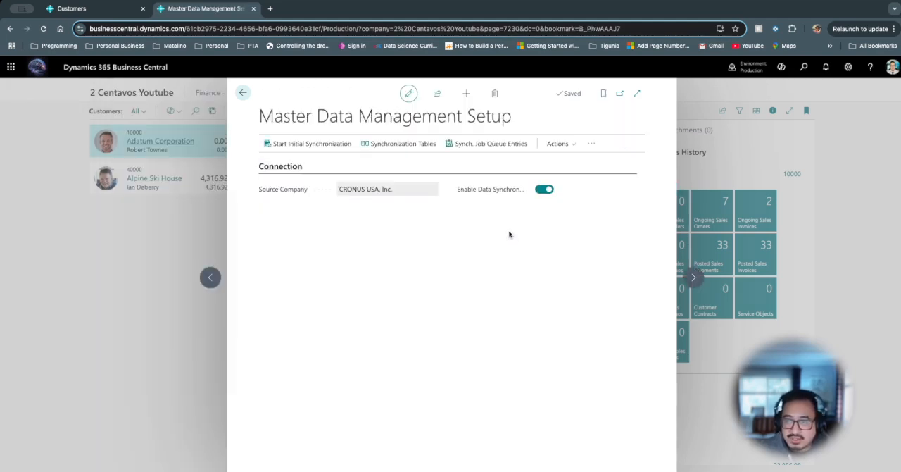
key(Escape)
- Examine the log entries of the Customer synchronization job in Job Queue Entries, and show the related job queue entry
click(797, 70)
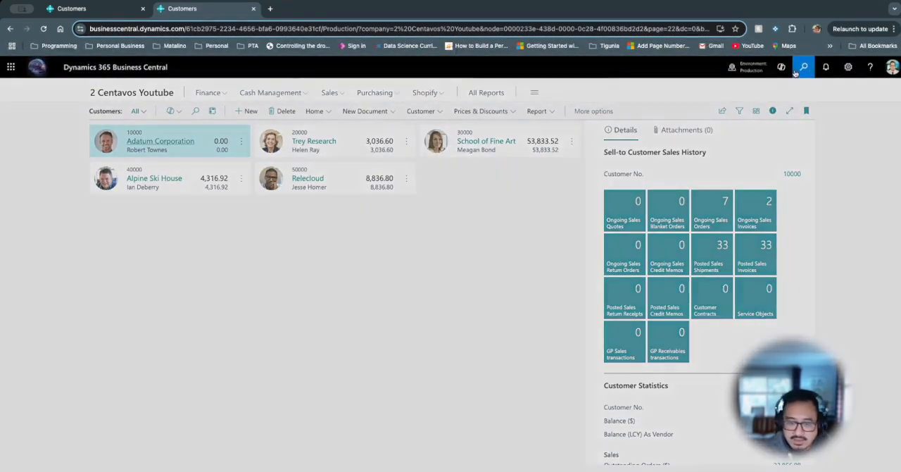
text(job queue)
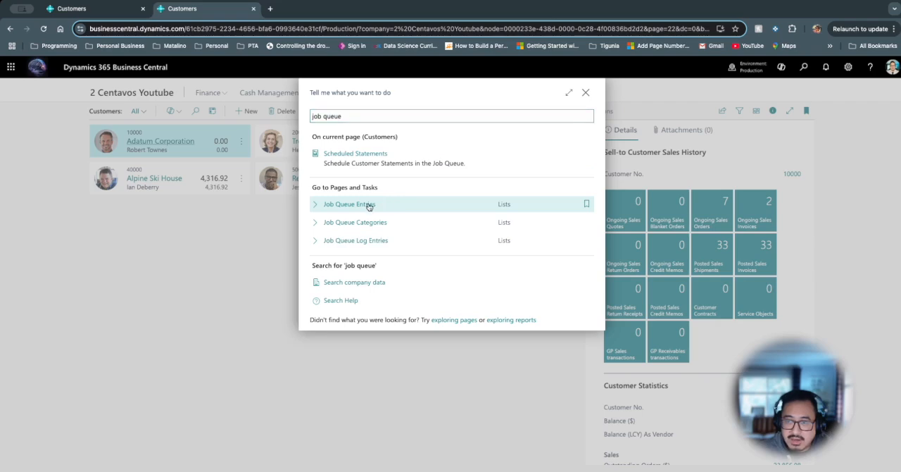
click(350, 204)
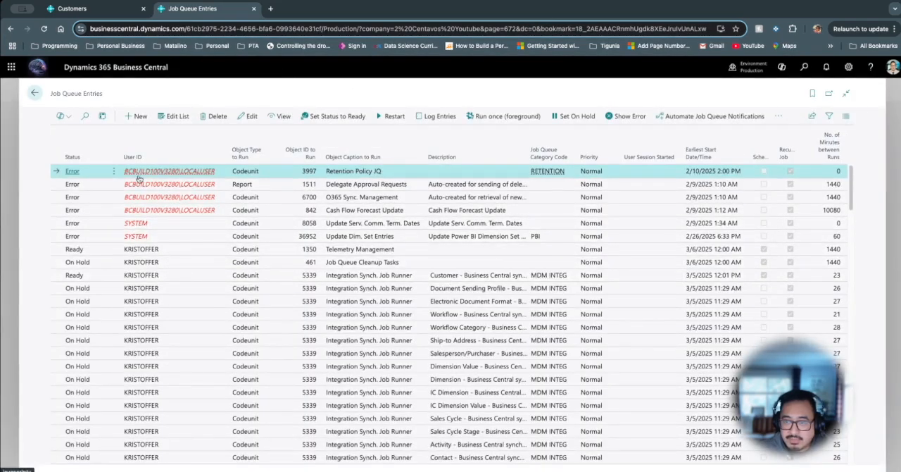
click(105, 279)
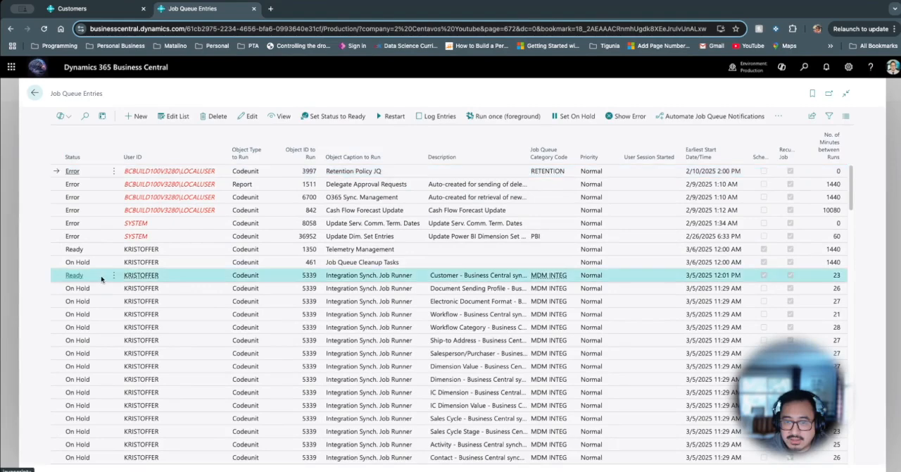
click(440, 116)
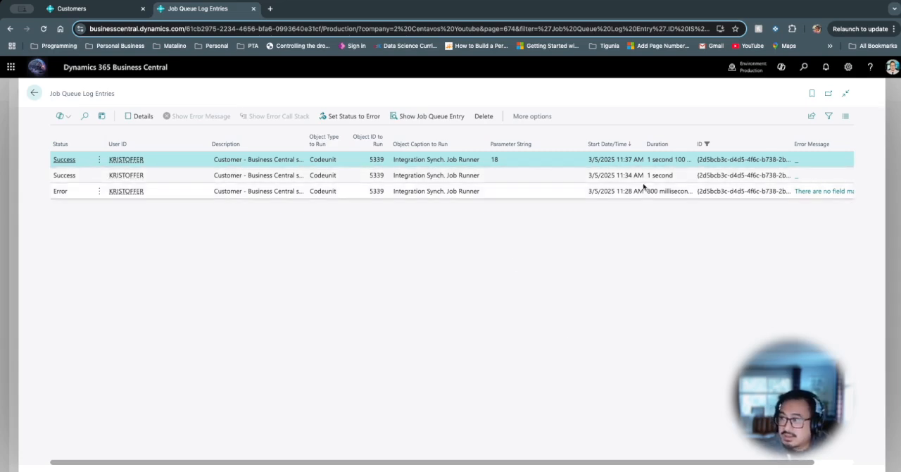
drag(599, 463, 641, 468)
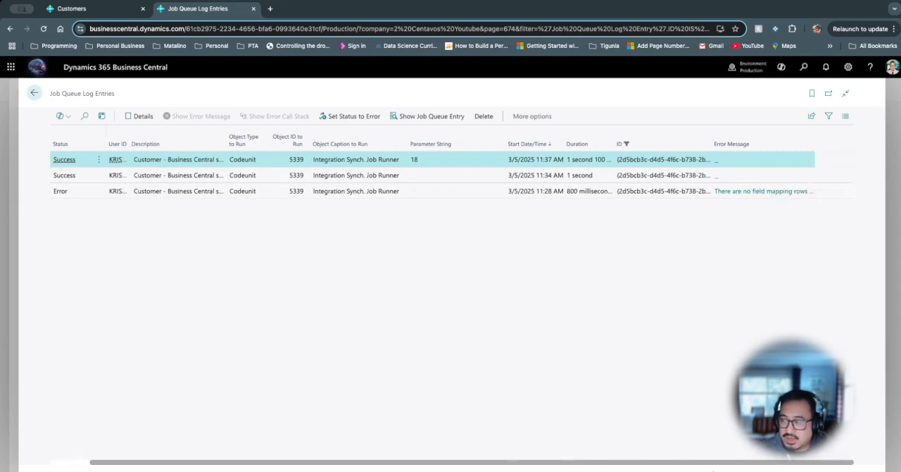
drag(528, 464, 465, 465)
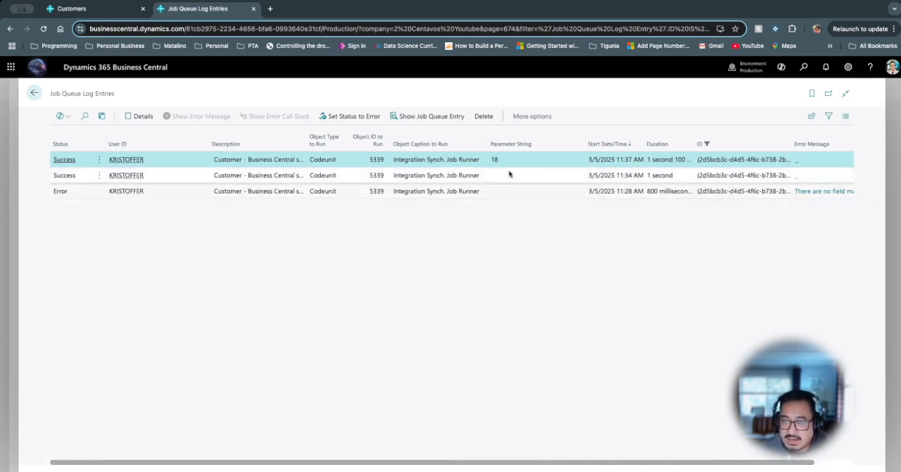
click(414, 121)
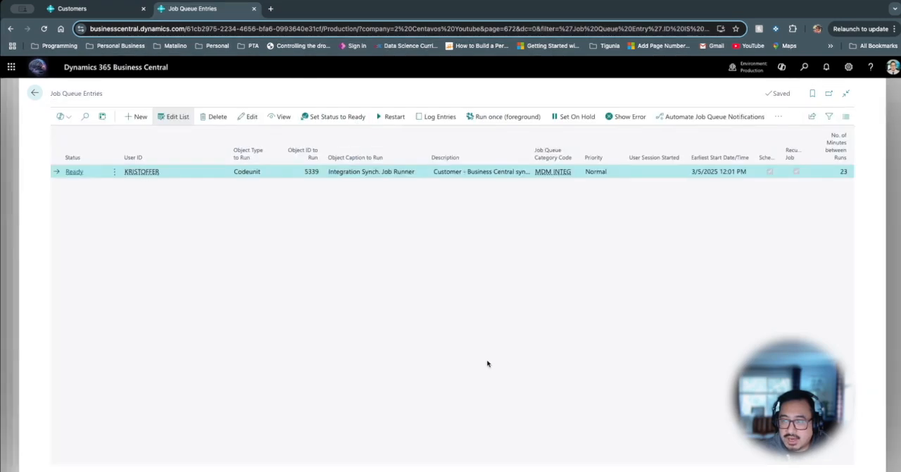
- Leave the job queue pages and reload the Customers list from the home page to look for Dynamics Corner Podcast
key(Escape)
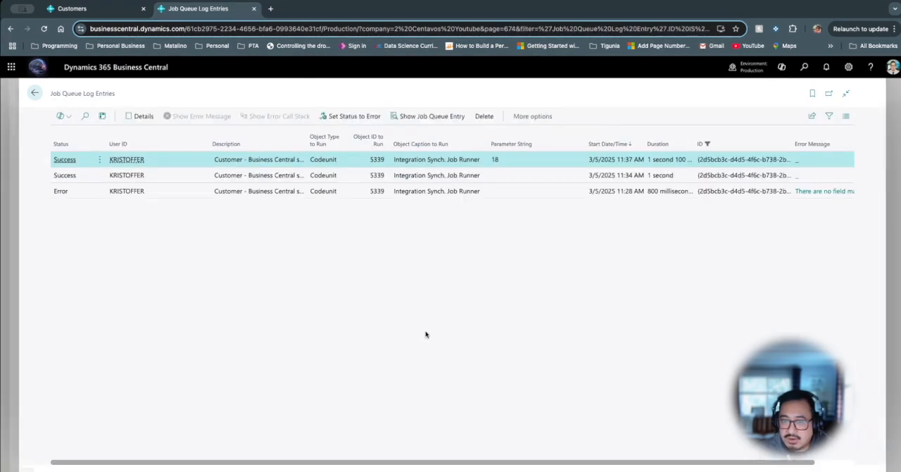
key(Escape)
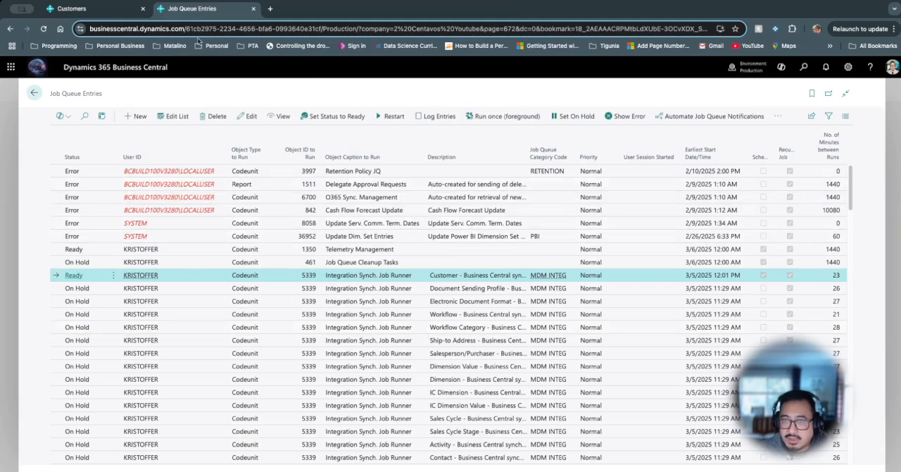
key(Escape)
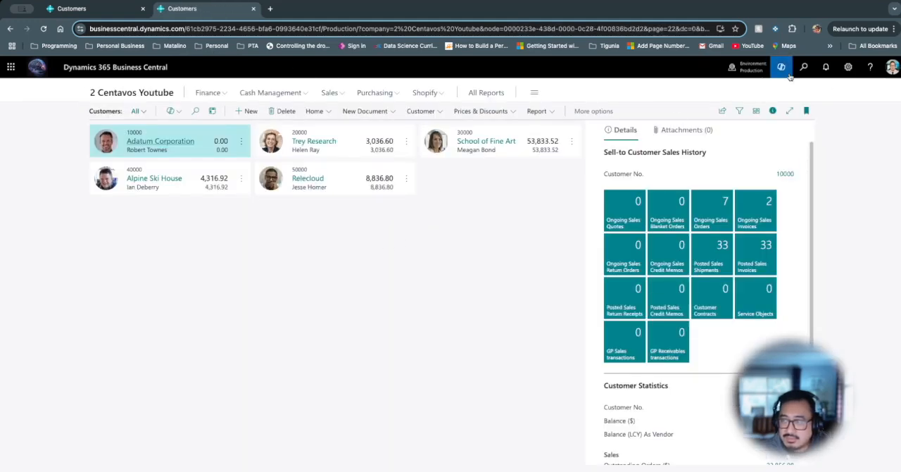
click(102, 96)
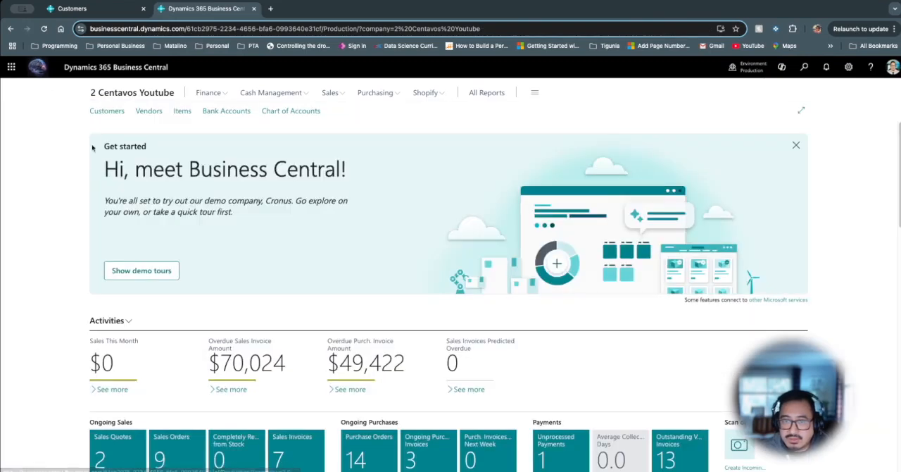
click(103, 115)
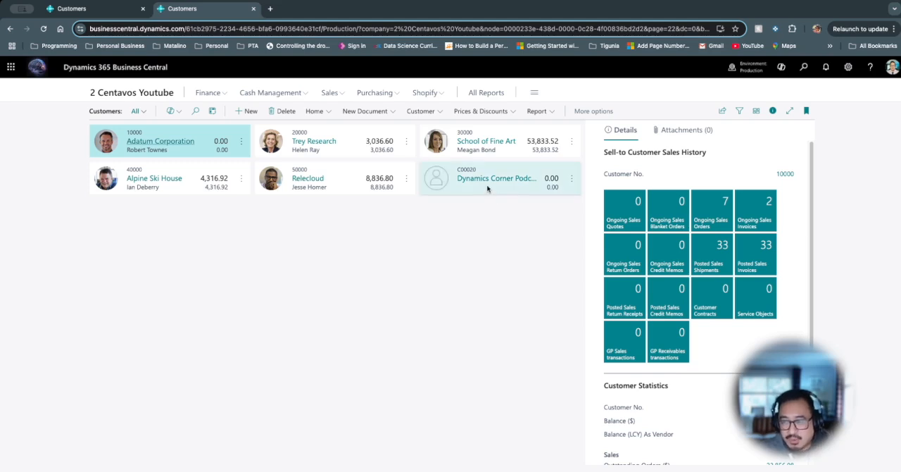
- Reopen the Master Data Management Setup and go to its initial synchronization page for the Customer table
click(803, 67)
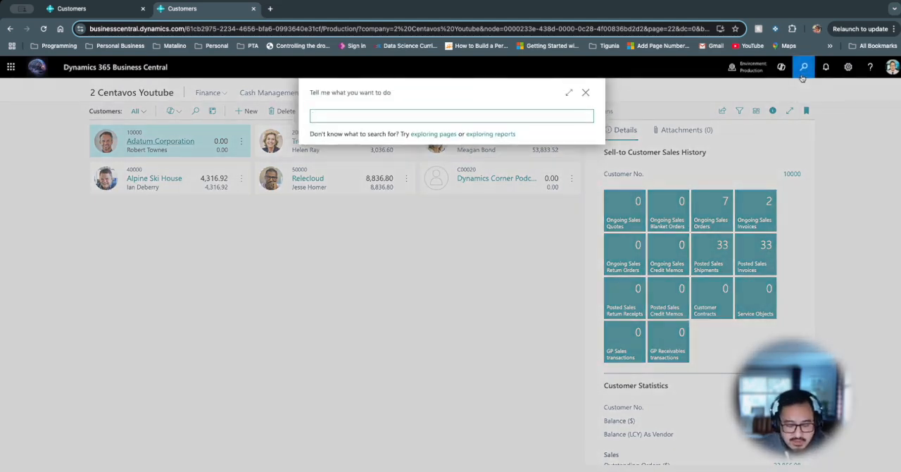
text(master data)
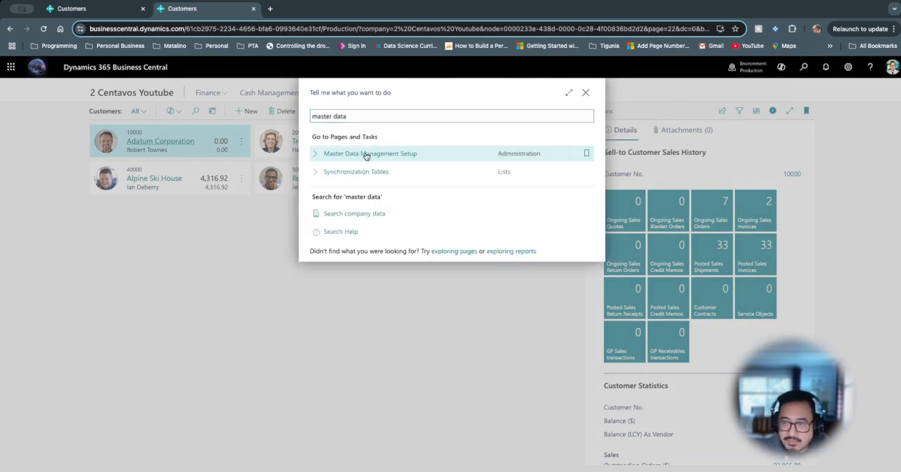
click(368, 152)
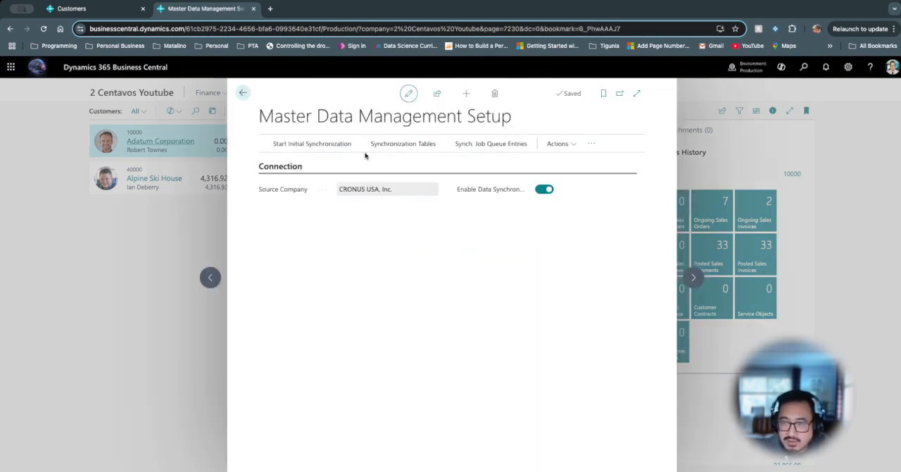
click(309, 148)
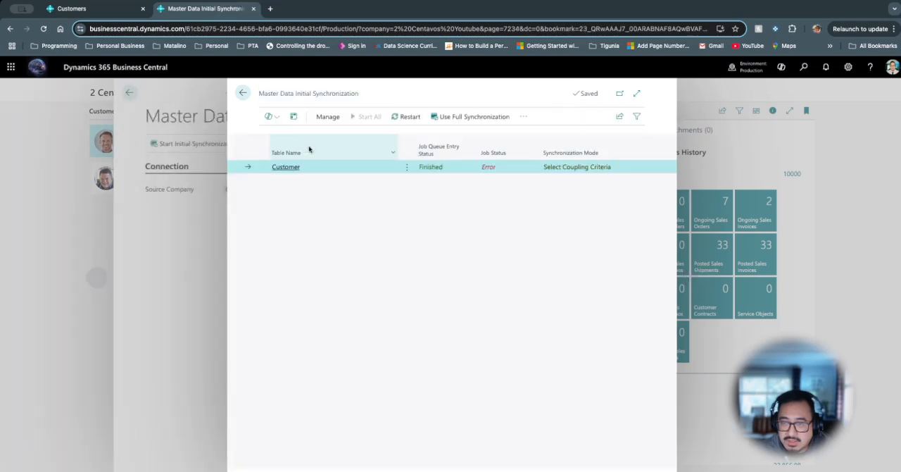
- Inspect the error message of the failed MDM_CUSTOMER synchronization job and return to the Master Data Initial Synchronization page
click(489, 170)
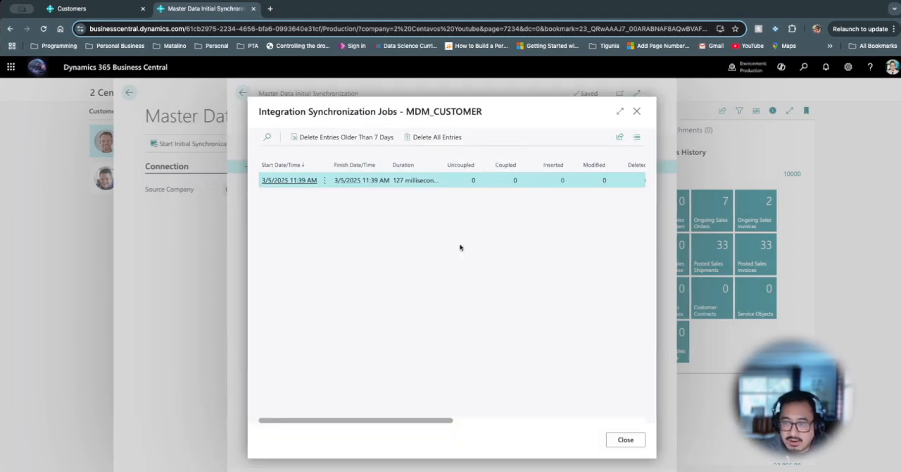
drag(413, 421, 490, 420)
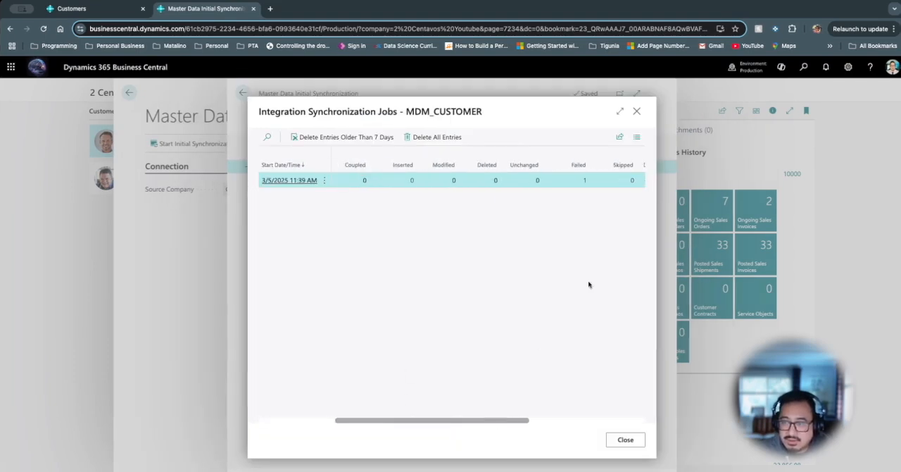
click(585, 181)
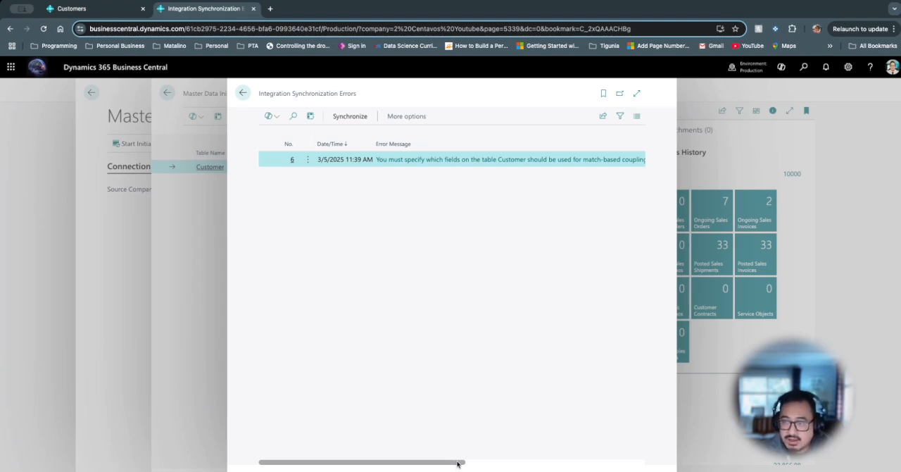
drag(458, 461, 423, 462)
key(Escape)
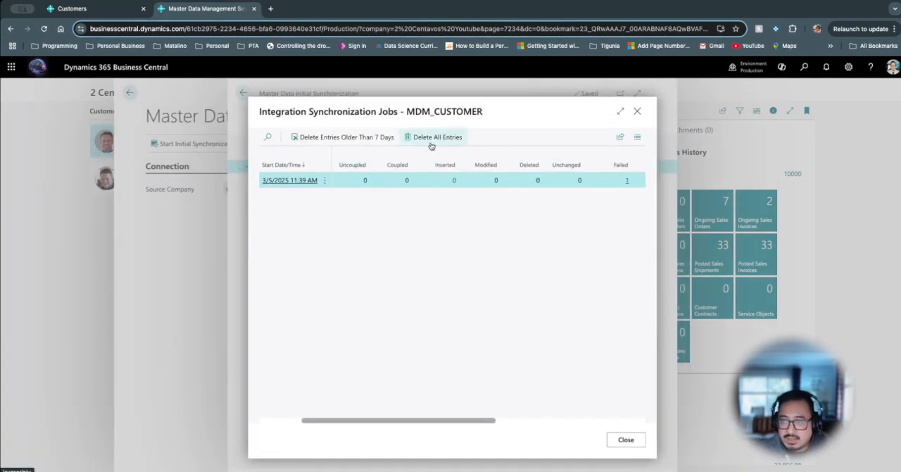
key(Escape)
click(524, 116)
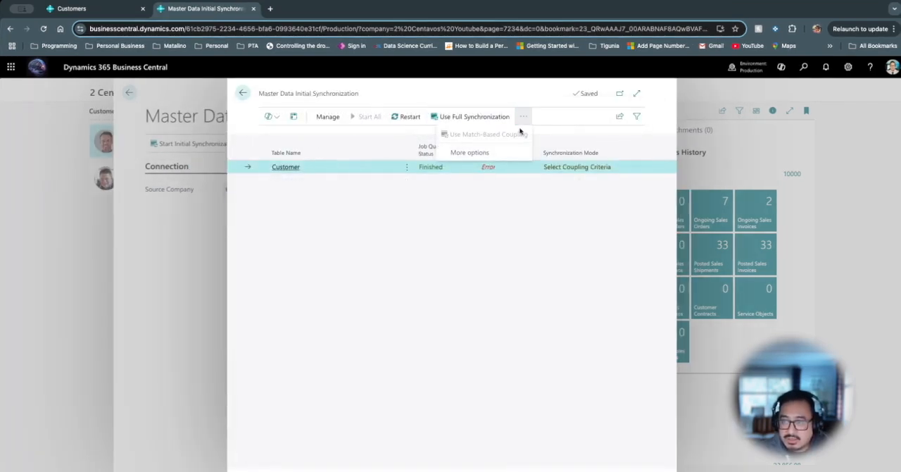
click(510, 153)
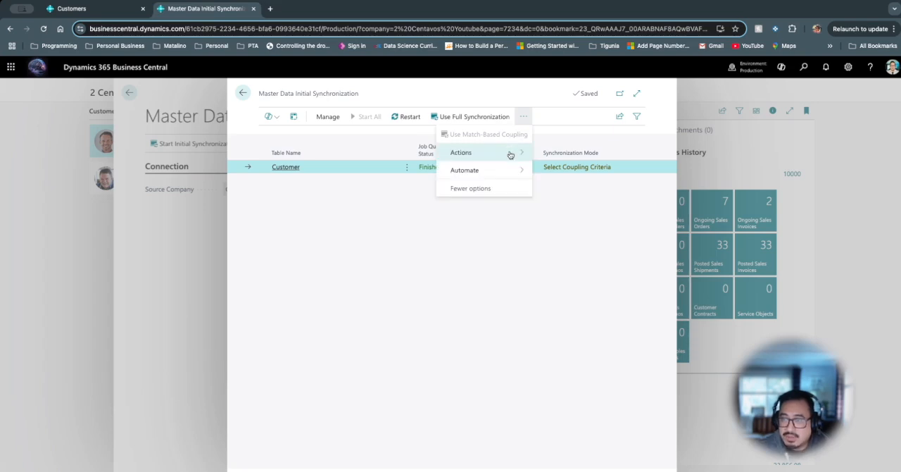
click(510, 153)
click(560, 173)
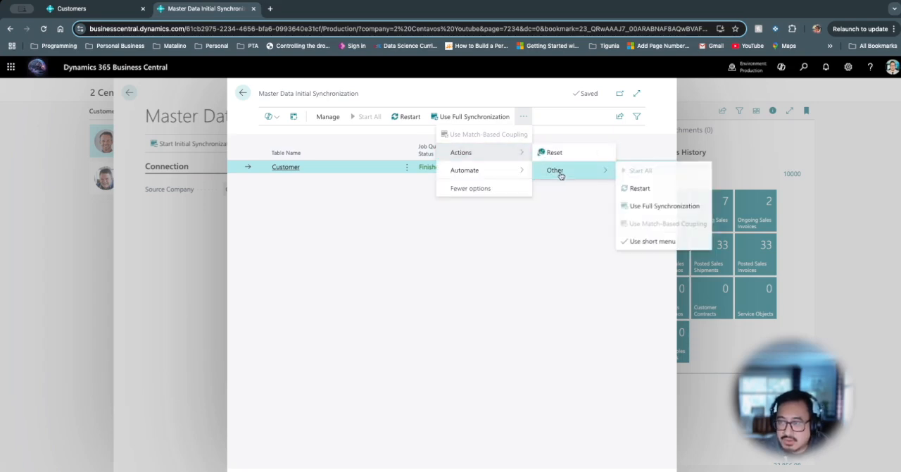
click(514, 270)
- Schedule match-based coupling for the Customer synchronization table, matching records on the No. field
key(Escape)
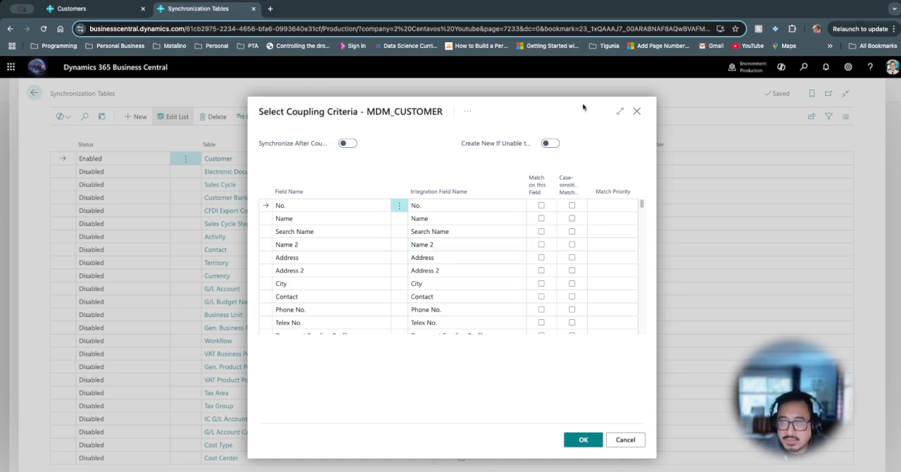
click(621, 111)
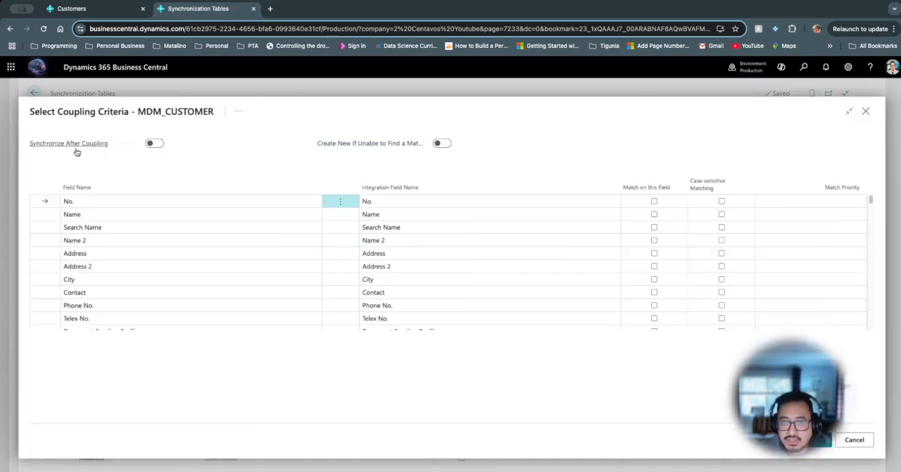
mouse_move(83, 147)
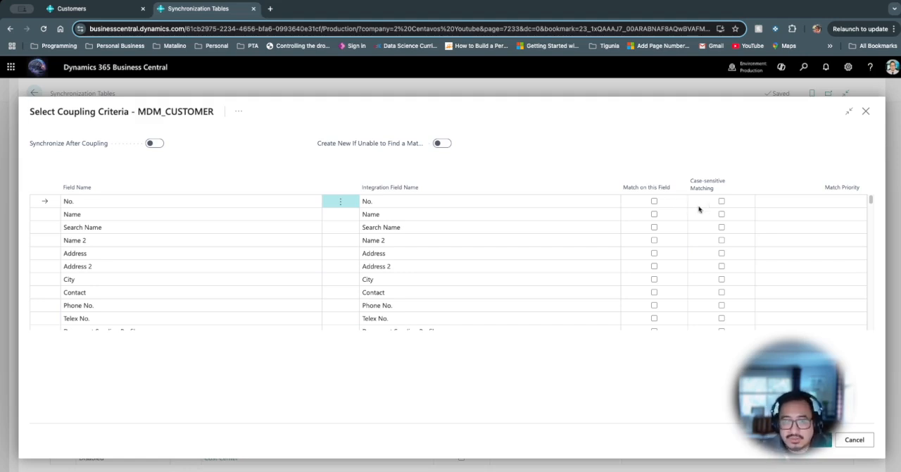
click(654, 202)
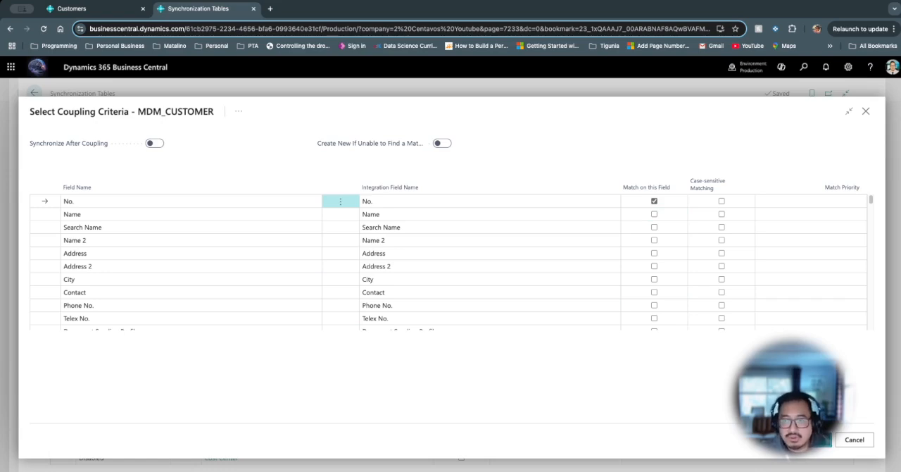
click(817, 439)
click(535, 301)
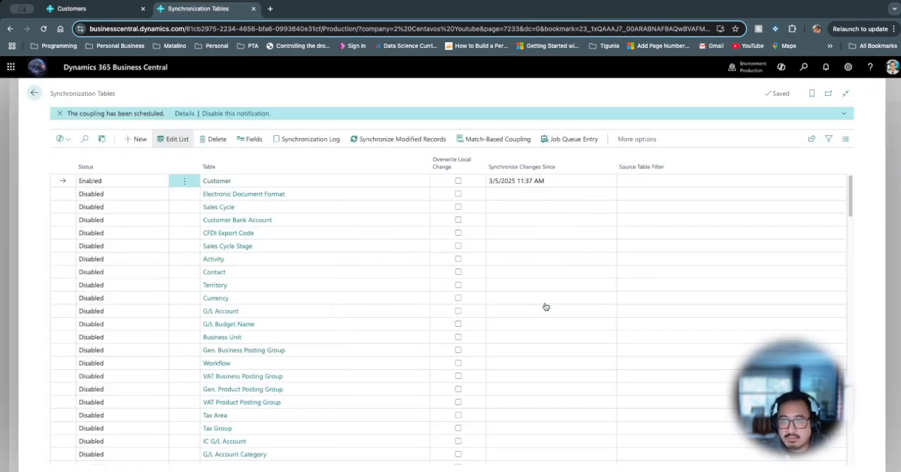
- Return to the Customers list of 2 Centavos Youtube and check the customer card of Dynamics Corner Podcast
key(Escape)
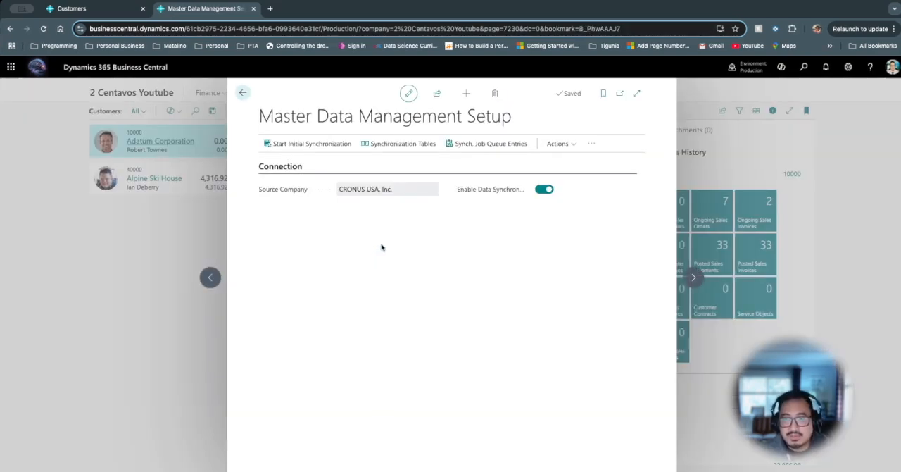
key(Escape)
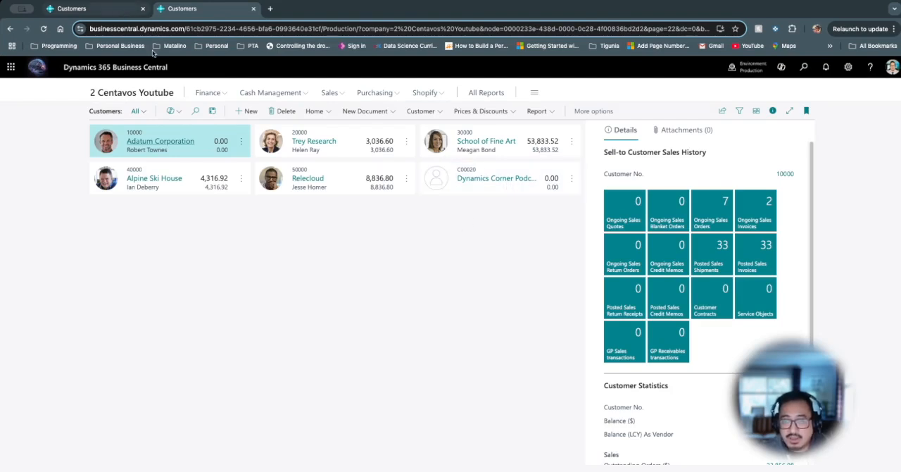
click(487, 183)
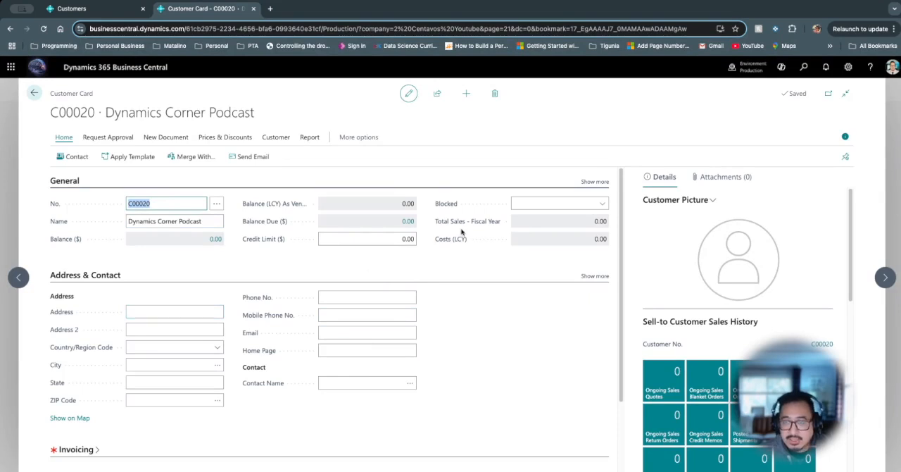
key(Escape)
- Search for "mast dat" and open the Master Data Management Setup page
click(804, 68)
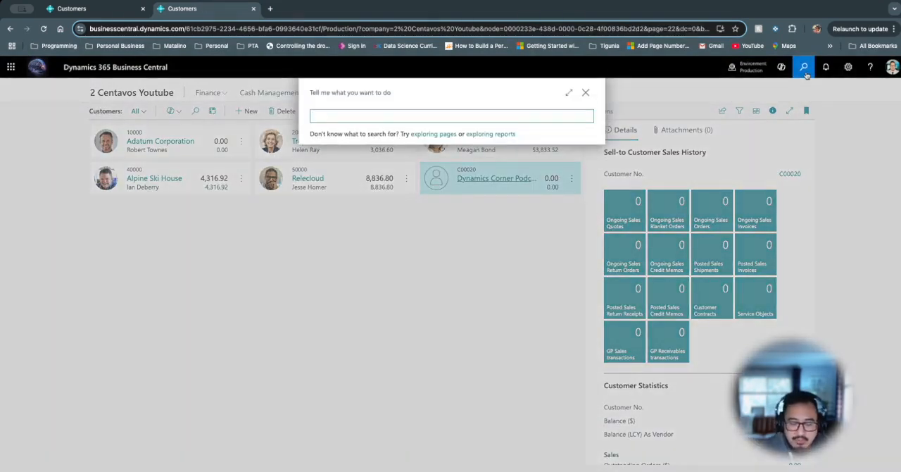
text(mast)
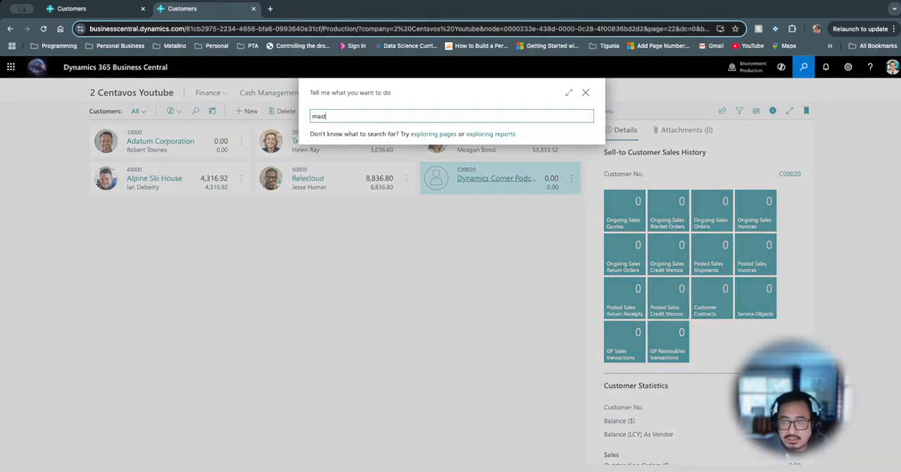
text( dama)
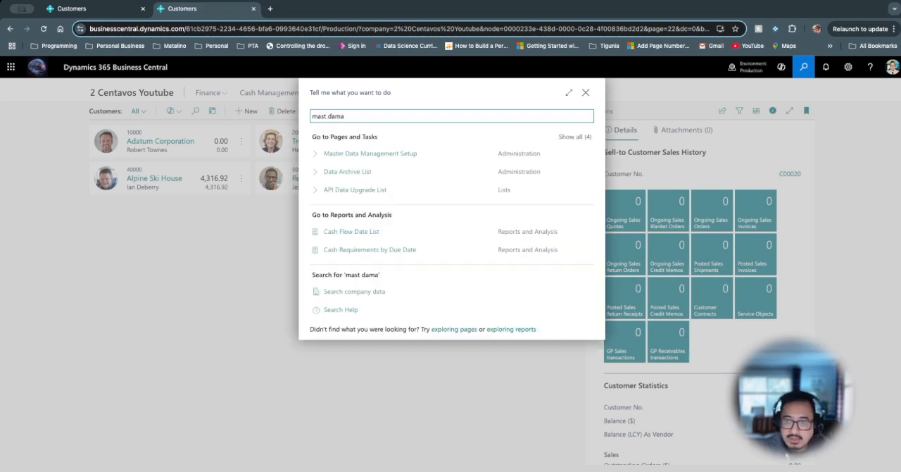
key(BackSpace)
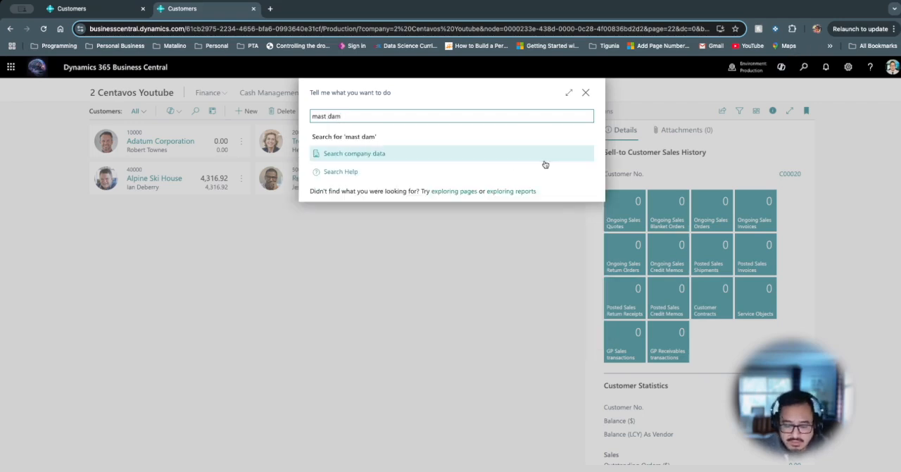
key(BackSpace)
text(t)
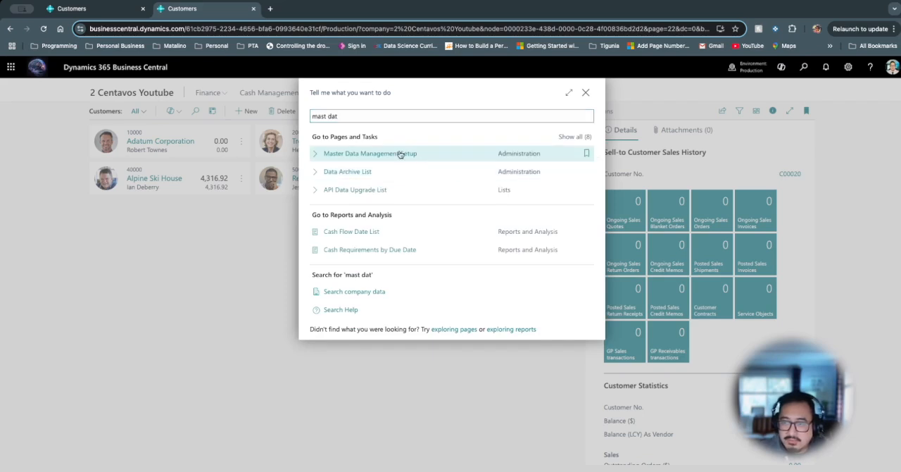
click(401, 154)
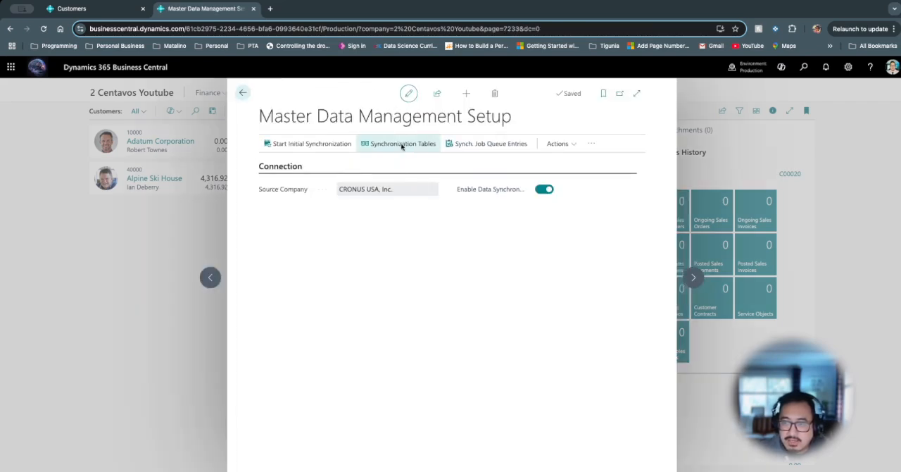
- Enable the Address and City fields in the synchronization fields of the Customer table
click(402, 144)
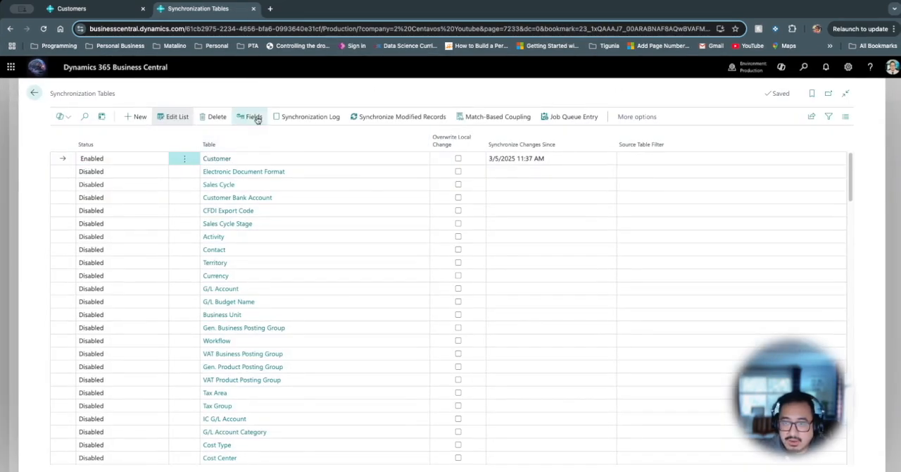
click(255, 118)
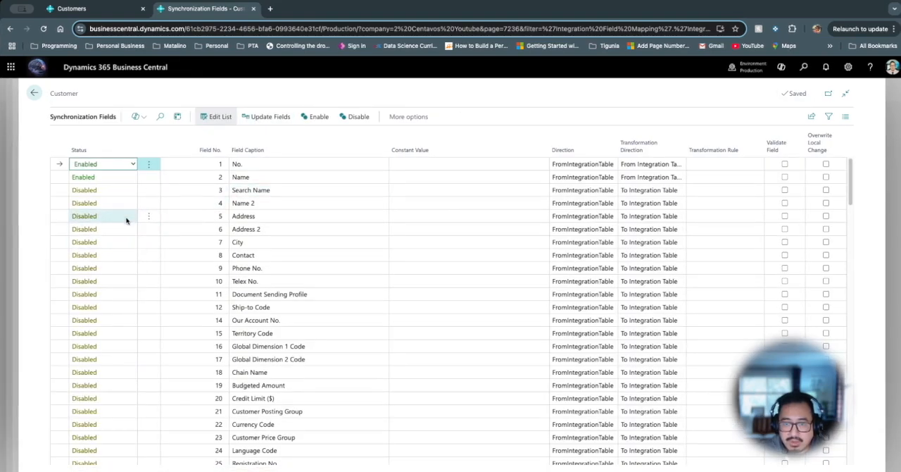
click(126, 221)
click(127, 216)
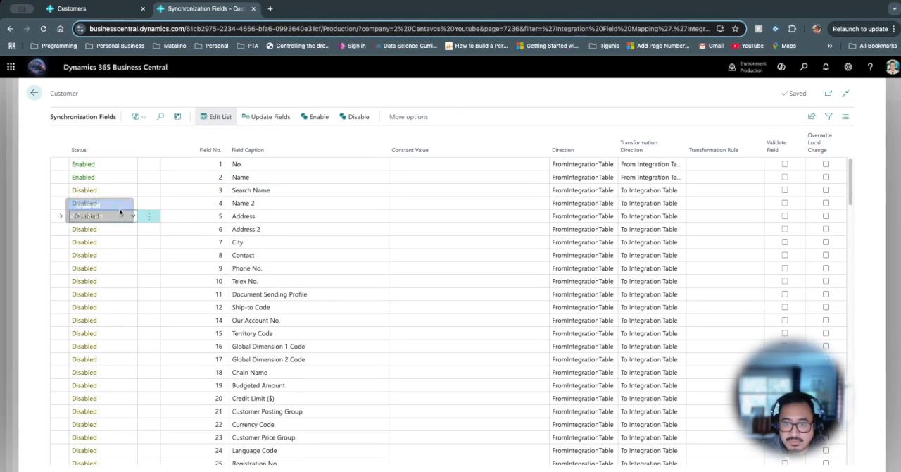
click(105, 204)
click(131, 243)
click(131, 242)
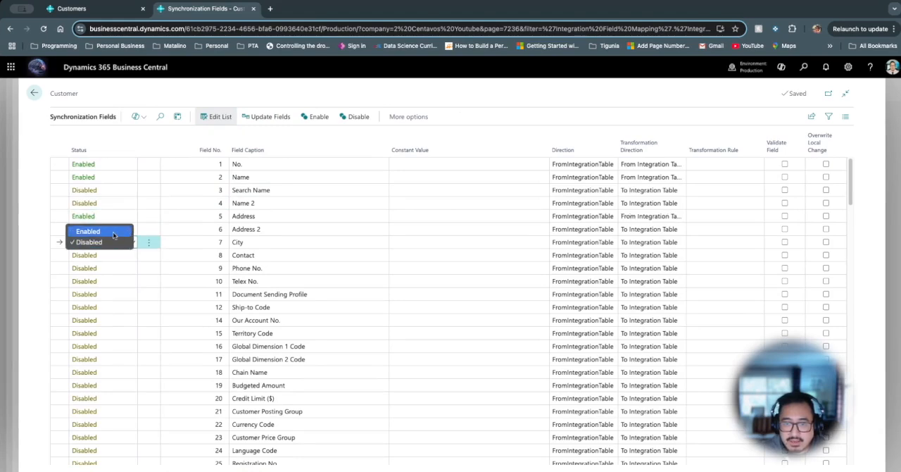
click(113, 232)
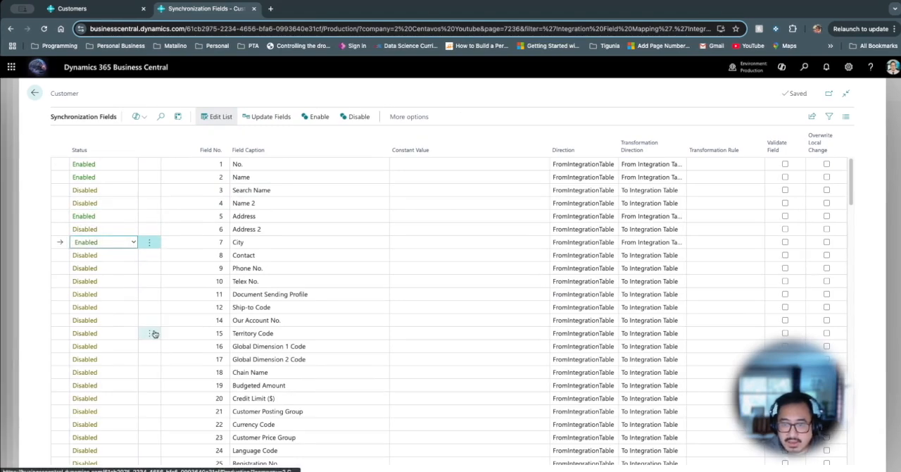
- Try to enable the ZIP Code field in the Customer table's synchronization fields
scroll(153, 380, down, 5)
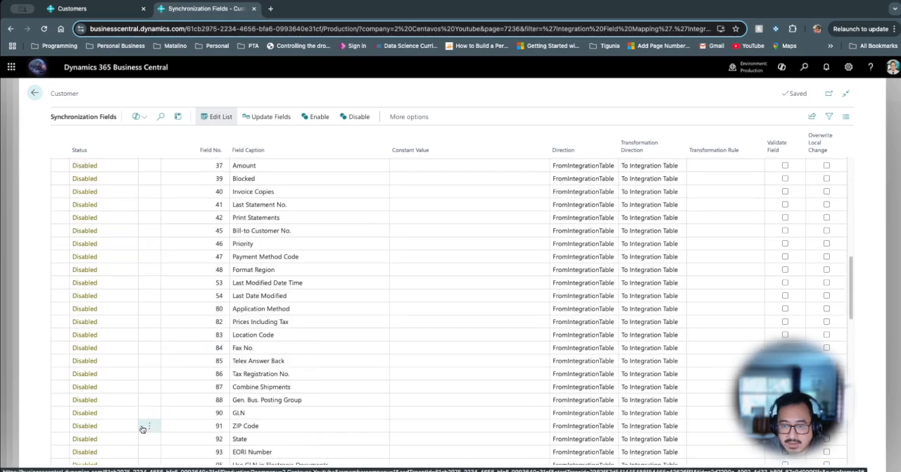
click(128, 427)
click(131, 427)
click(125, 415)
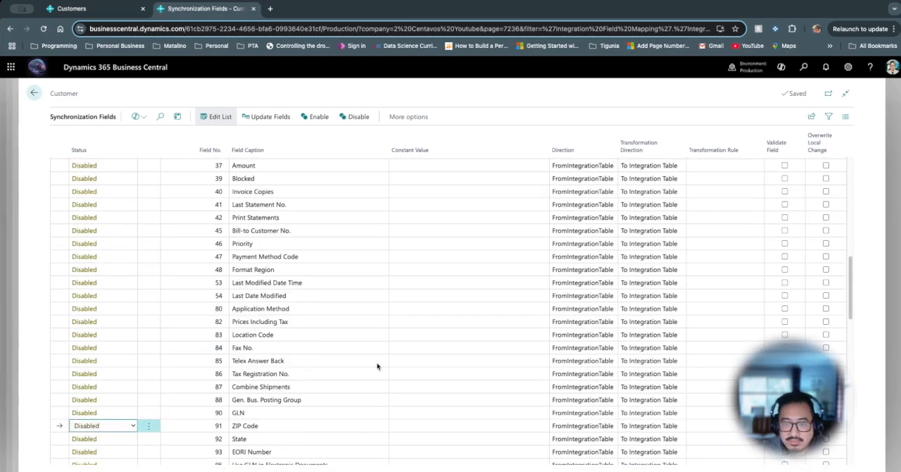
scroll(378, 364, up, 5)
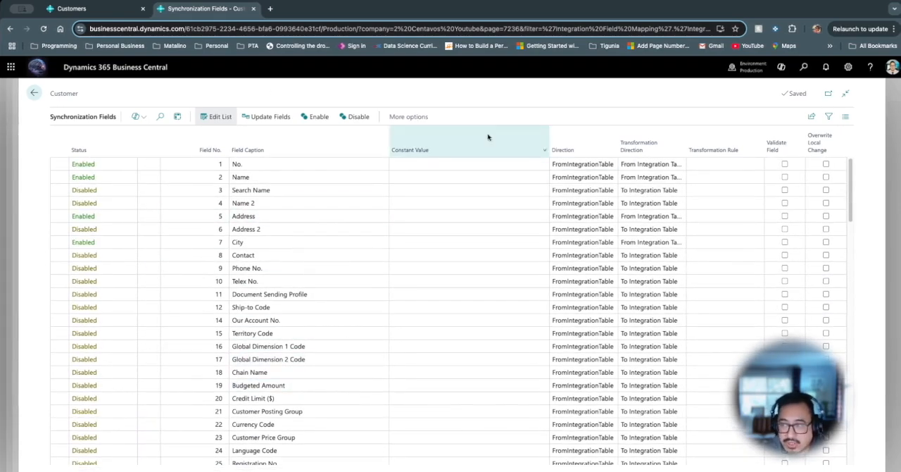
- Leave the synchronization setup and create a customer named 2 Centavos Media in CRONUS USA, Inc. from the CUSTOMER COMPANY template
click(34, 93)
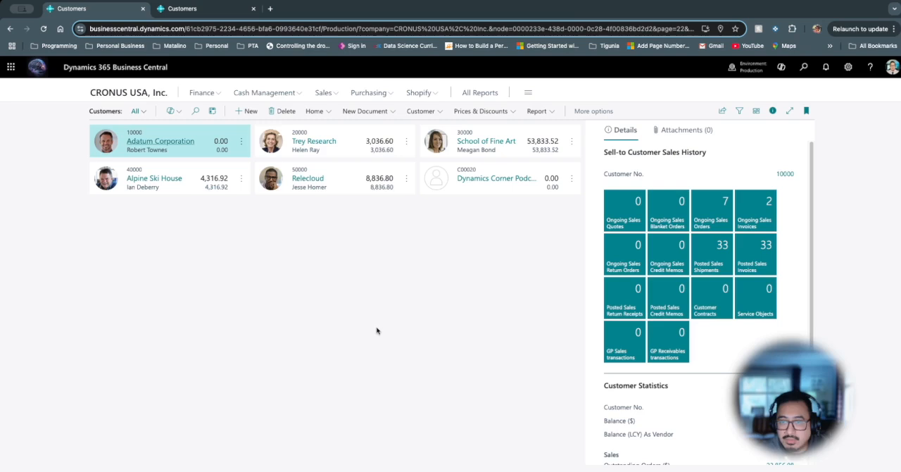
click(250, 113)
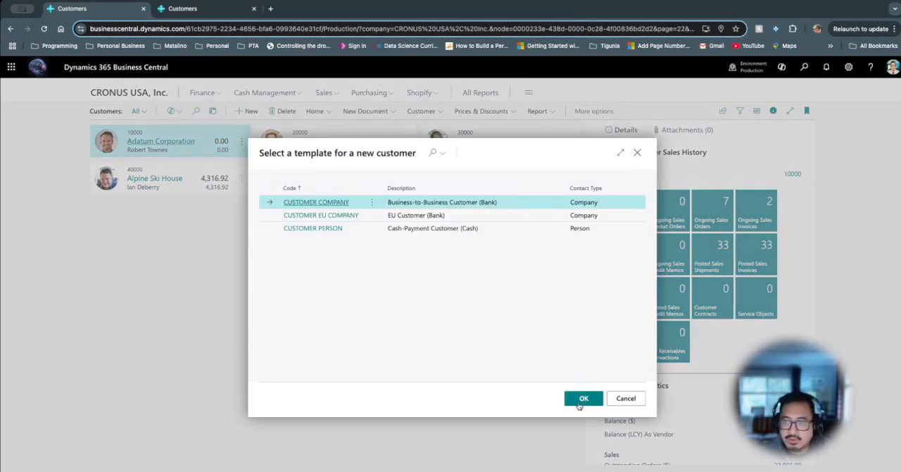
click(583, 399)
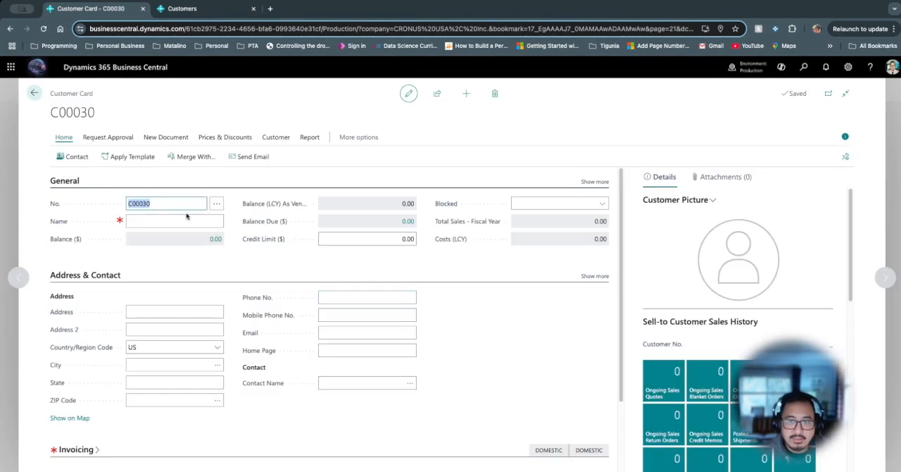
click(181, 224)
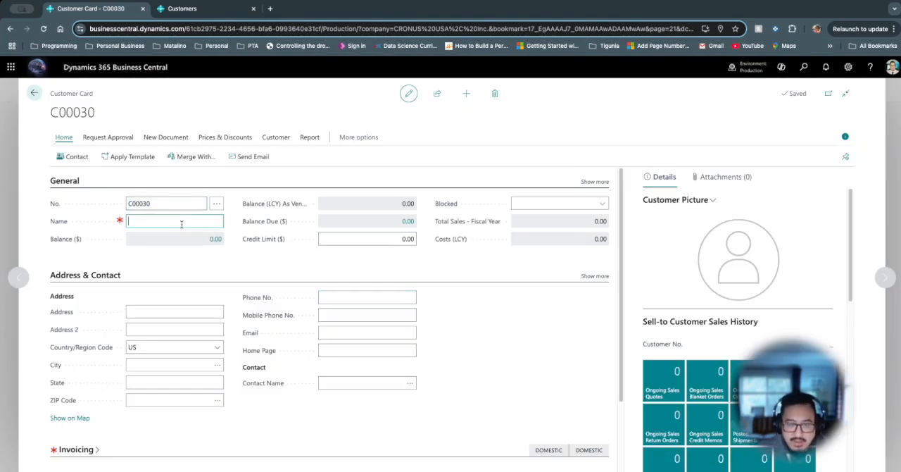
text(2)
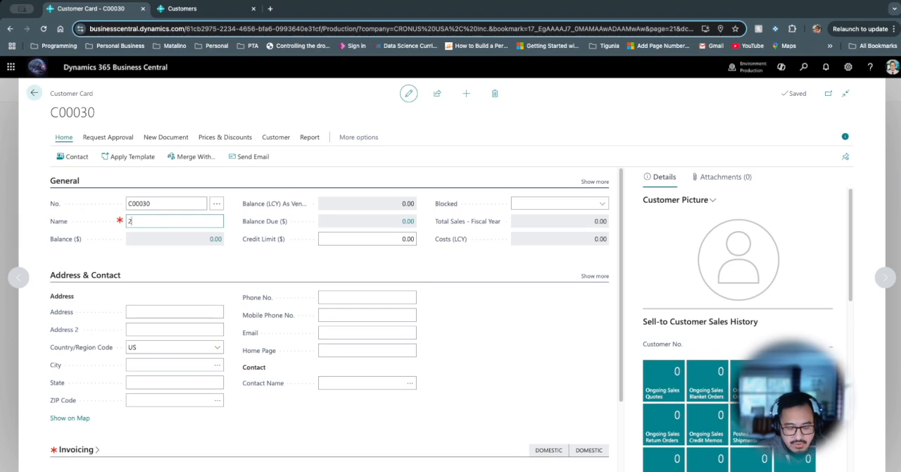
text( Centavos)
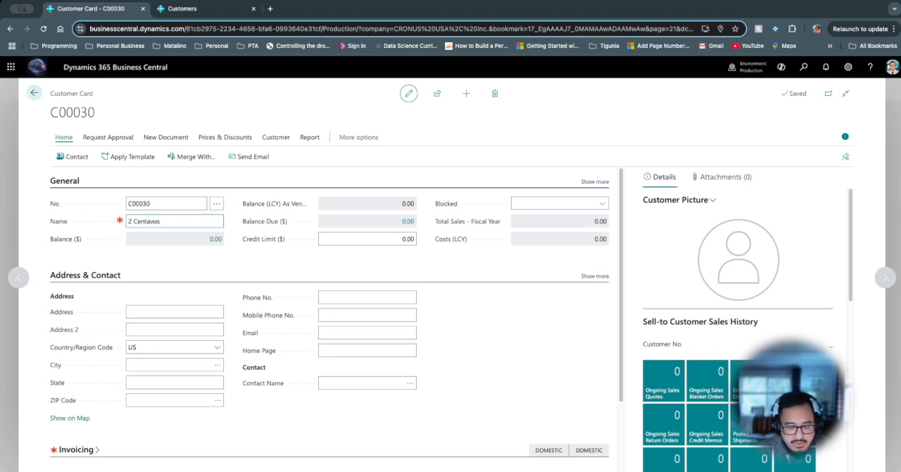
text( Media)
key(Tab)
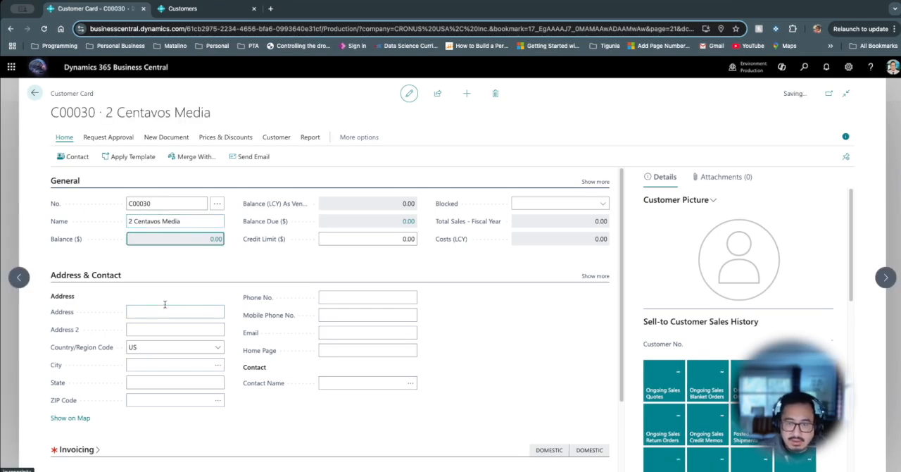
- Enter the customer's street address on the 2 Centavos Media customer card
click(162, 312)
text(123)
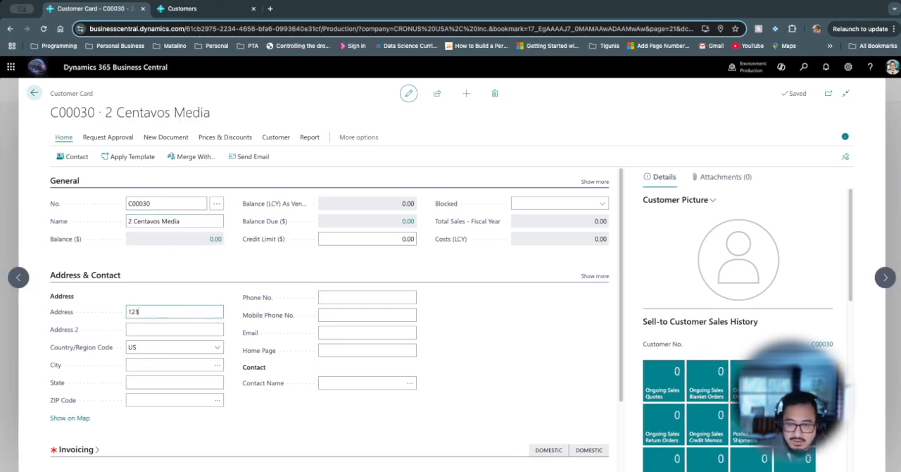
key(Tab)
key(shift+Tab)
text(123 Drive)
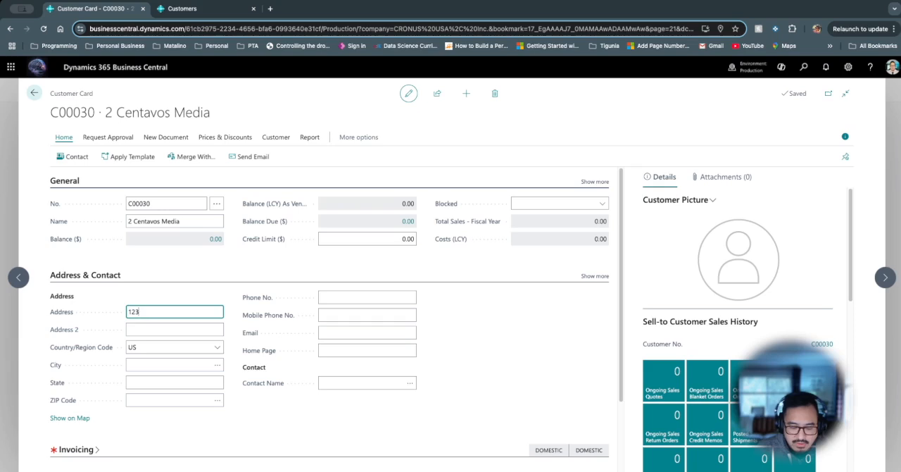
- Fill in the city, state and ZIP code for 2 Centavos Media and return to the customer list
key(Tab)
key(Tab)
key(Tab)
text(Redmond)
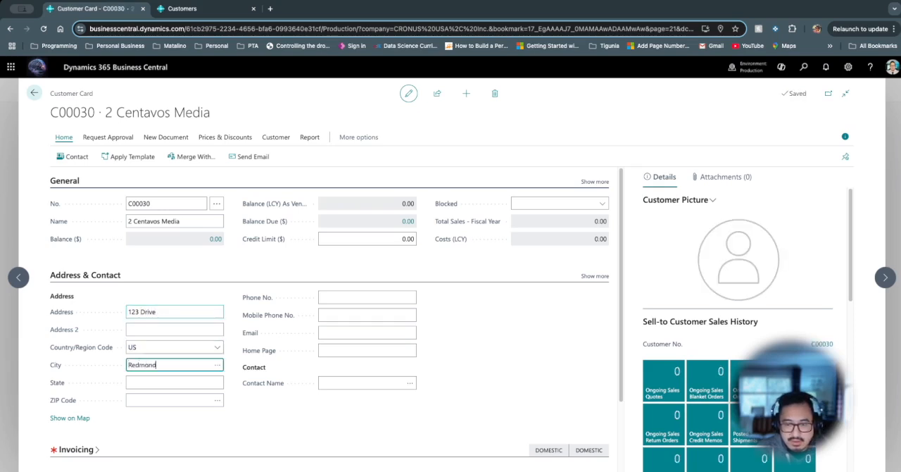
key(Tab)
text(WA)
key(Tab)
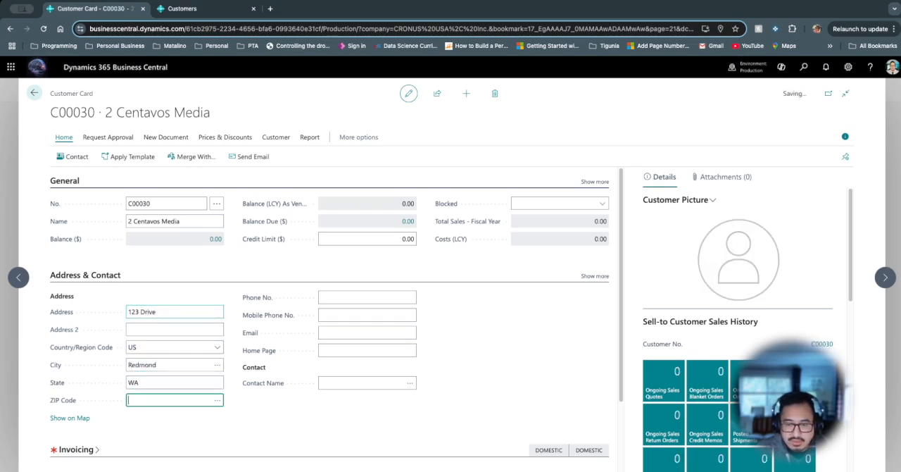
text(980)
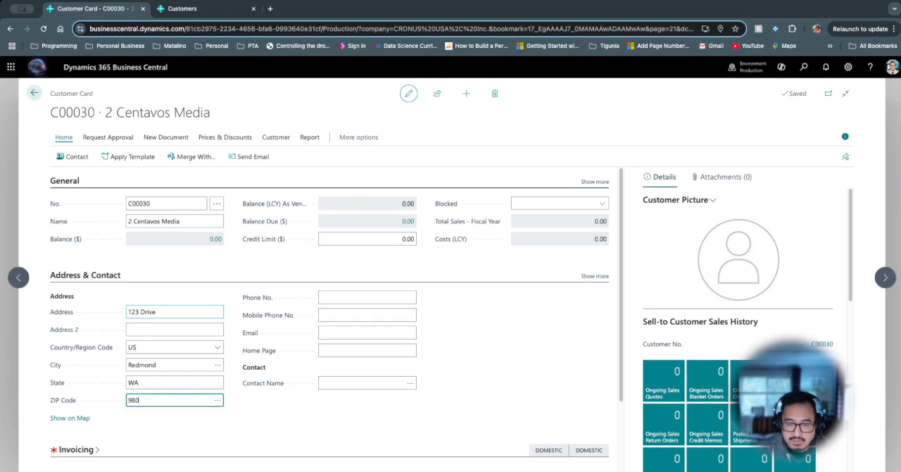
text(4808)
key(Tab)
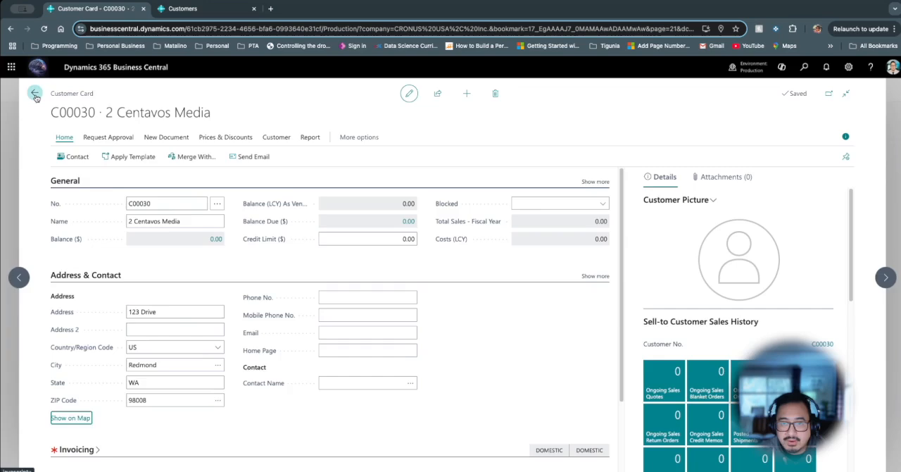
click(35, 94)
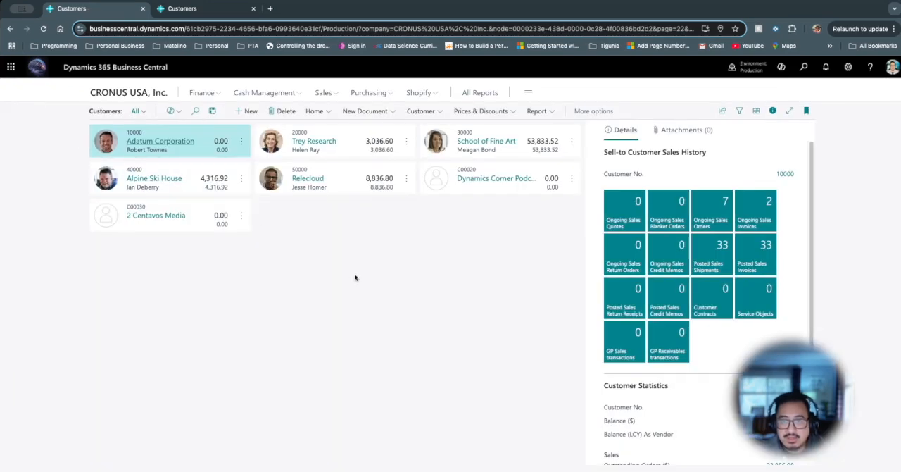
- Switch to the 2 Centavos Youtube company and search for "job queue ent"
key(ctrl+Tab)
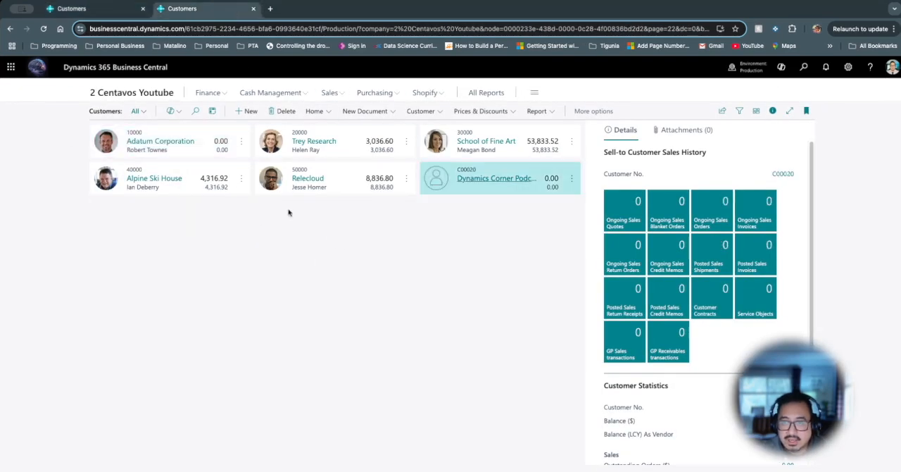
click(803, 68)
text(job queu)
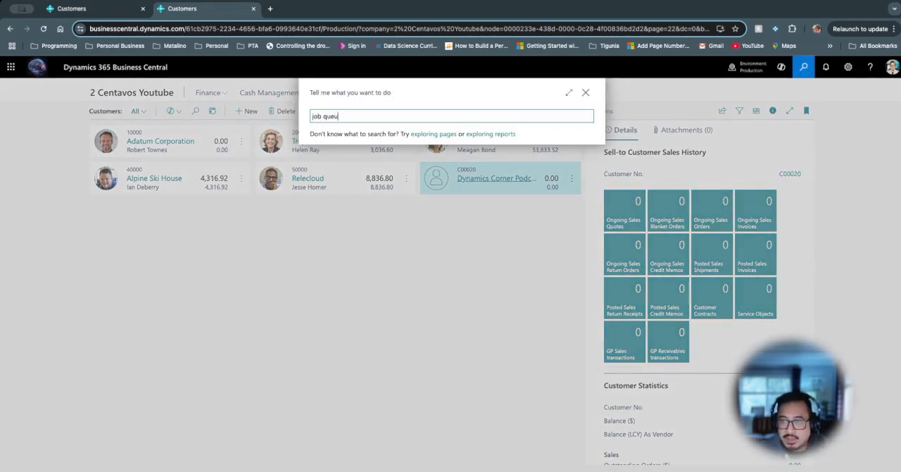
text(e ent)
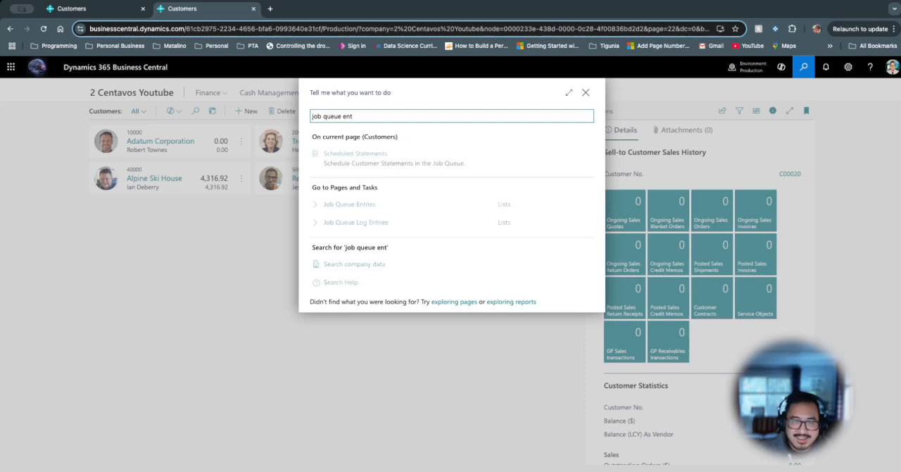
click(472, 314)
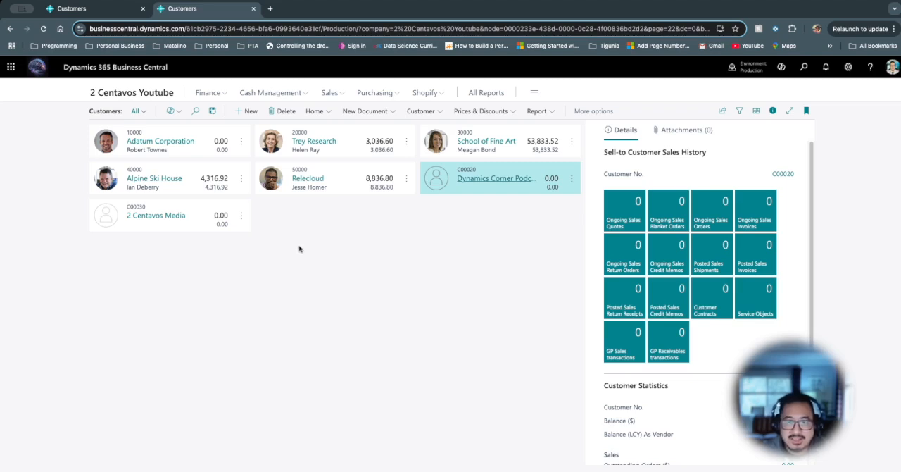
- Compare the customer lists of both companies and inspect the 2 Centavos Media and C00020 customer cards in 2 Centavos Youtube
click(112, 9)
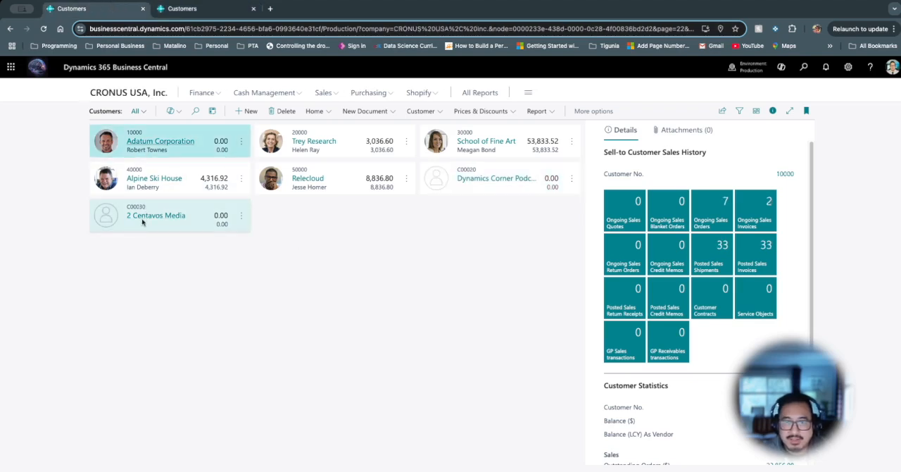
click(215, 10)
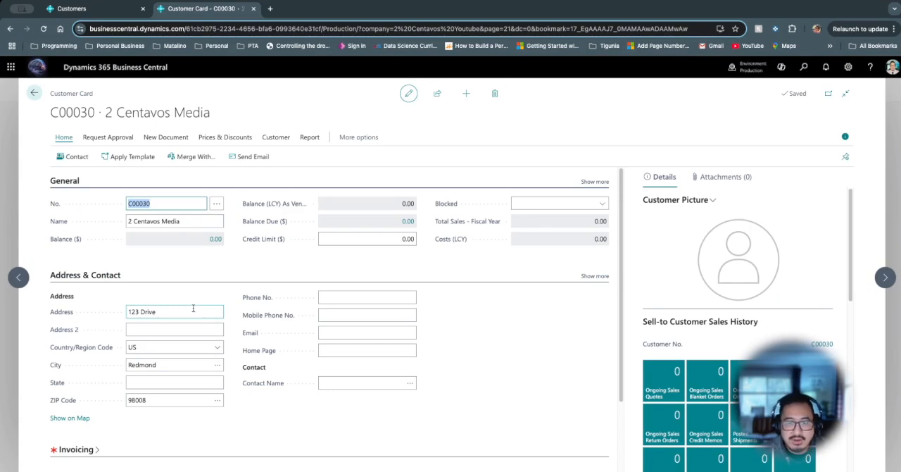
key(Escape)
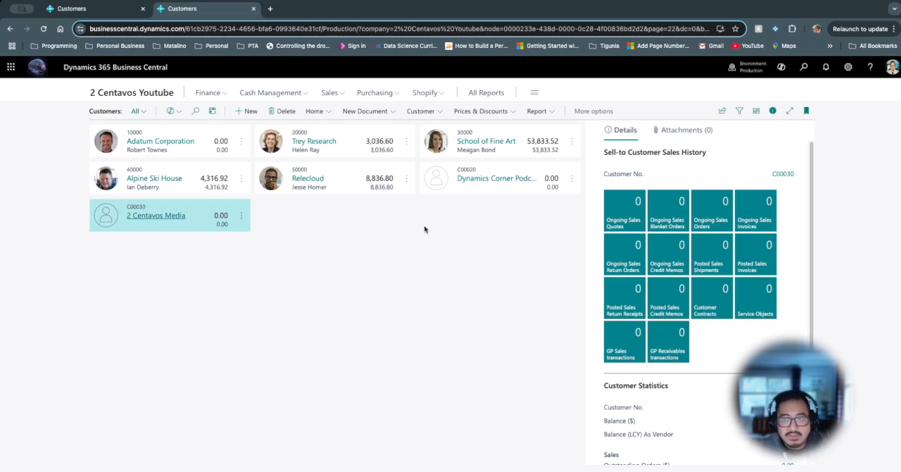
click(470, 185)
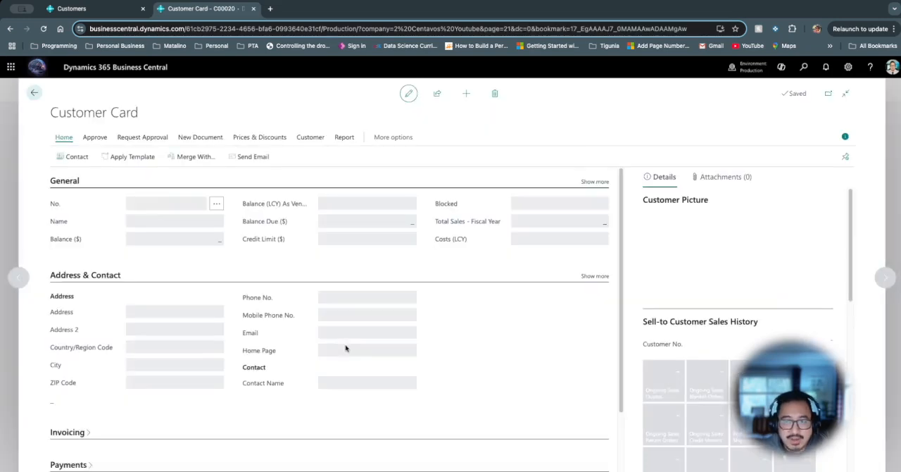
key(Escape)
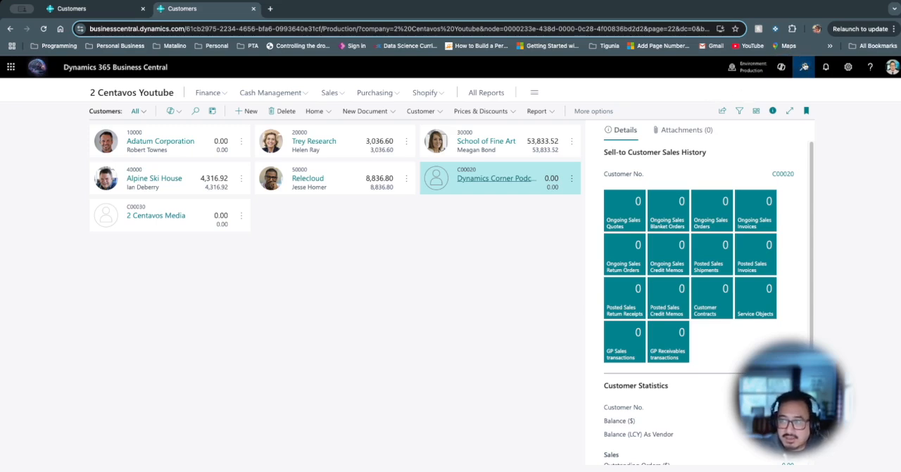
- Search for "mas data", open Master Data Management Setup and look through its synchronization tables
click(804, 66)
text(mas data)
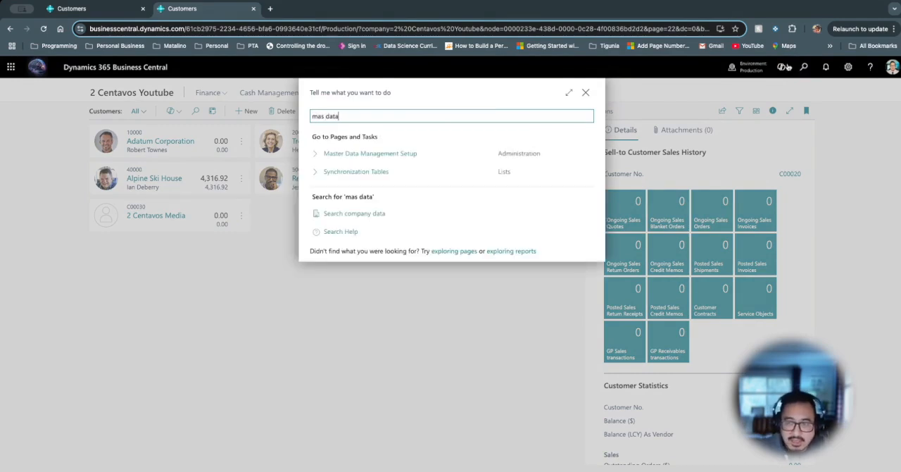
click(405, 154)
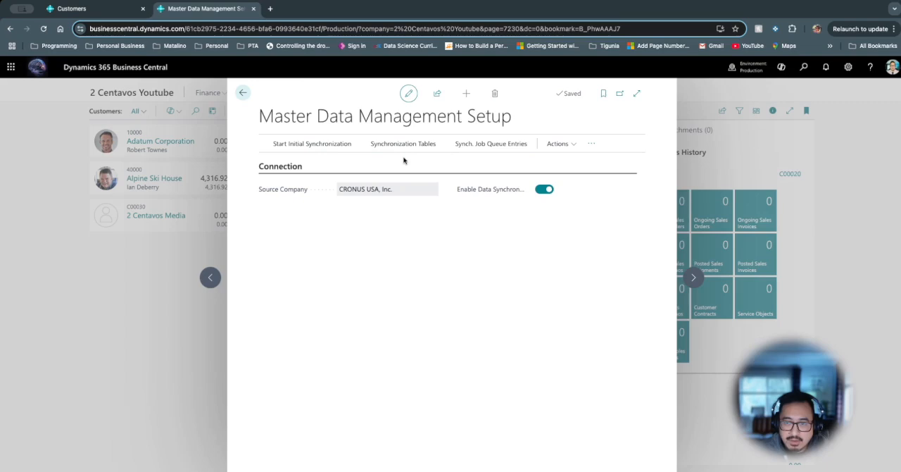
click(407, 144)
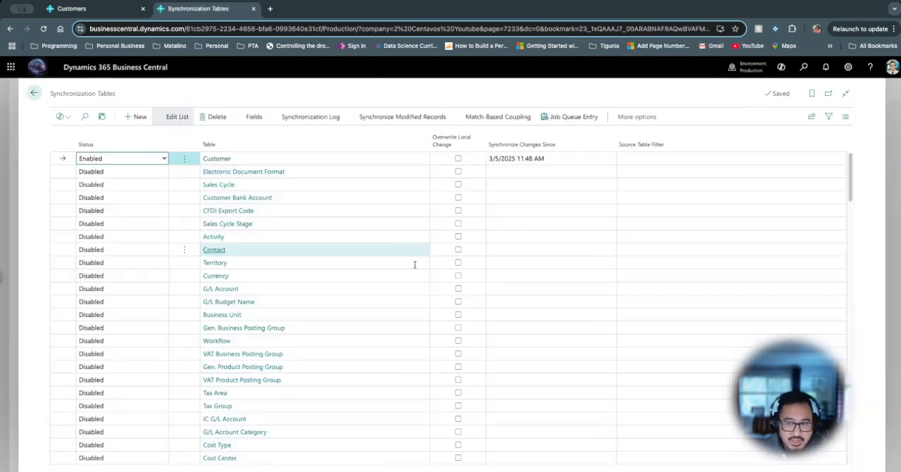
scroll(389, 370, down, 4)
scroll(388, 370, down, 3)
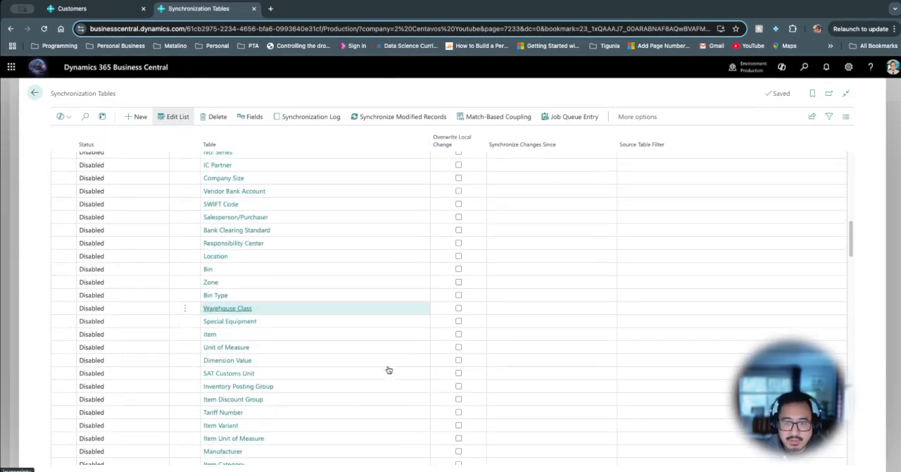
scroll(389, 367, up, 10)
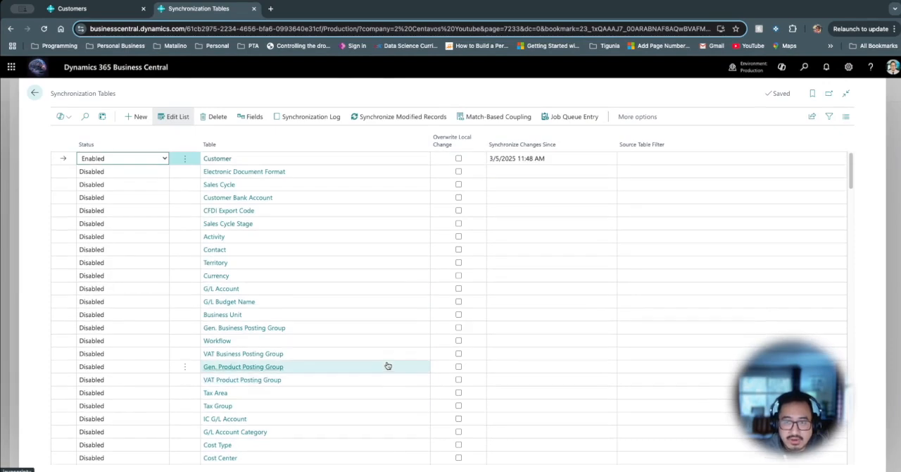
- Review the synchronization fields of the Customer table and return to the synchronization tables
click(252, 120)
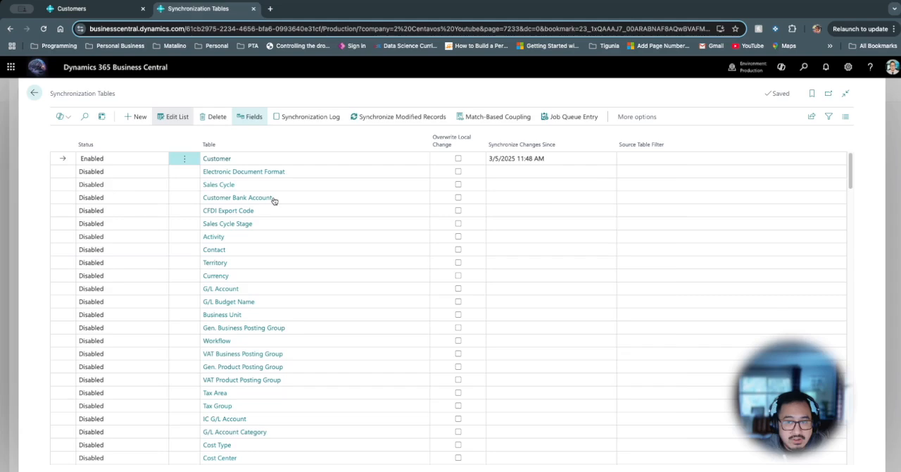
scroll(407, 374, down, 2)
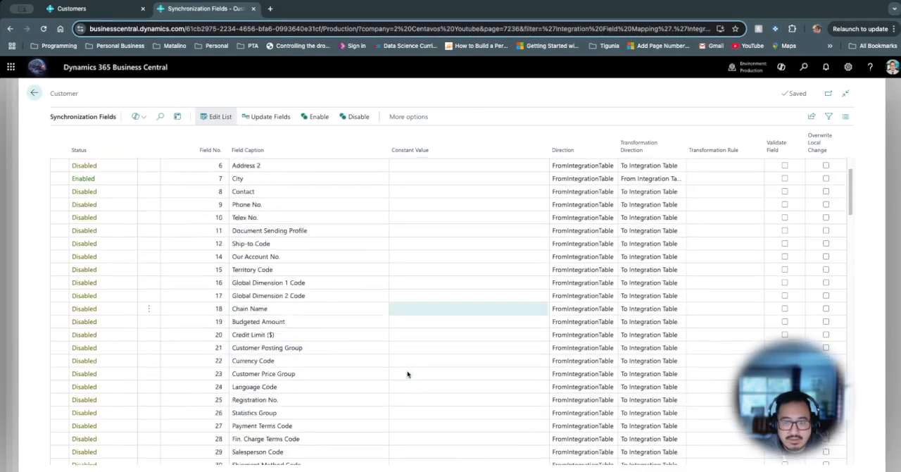
scroll(407, 374, down, 5)
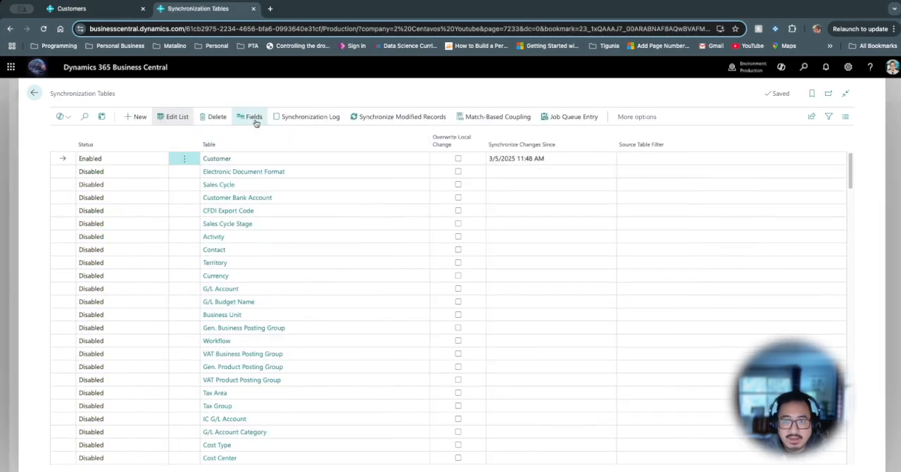
- View the Customer table's synchronization log and return to the Master Data Management Setup page
click(310, 119)
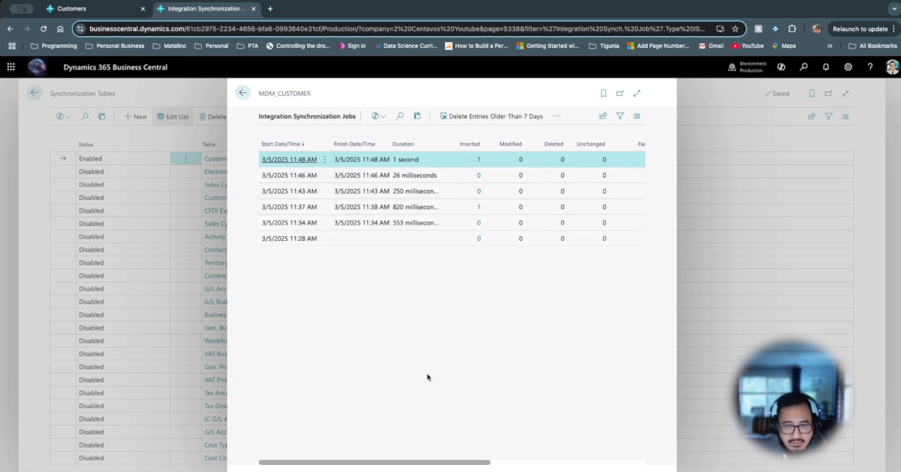
key(Escape)
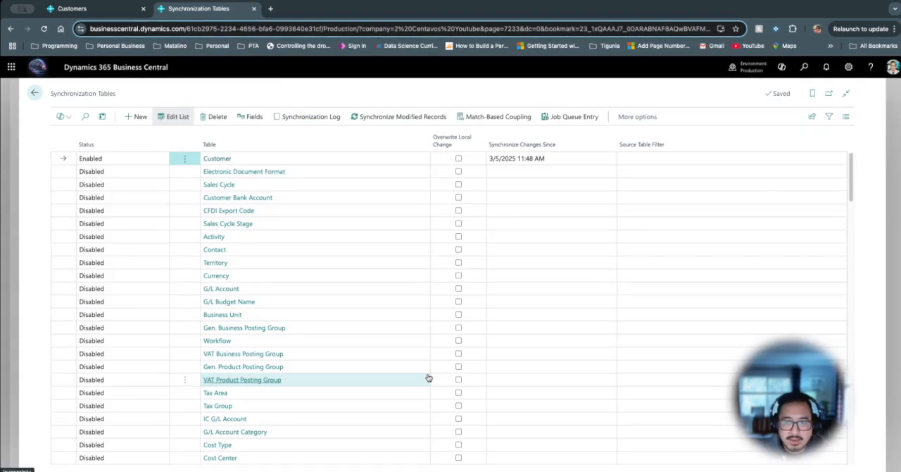
key(Escape)
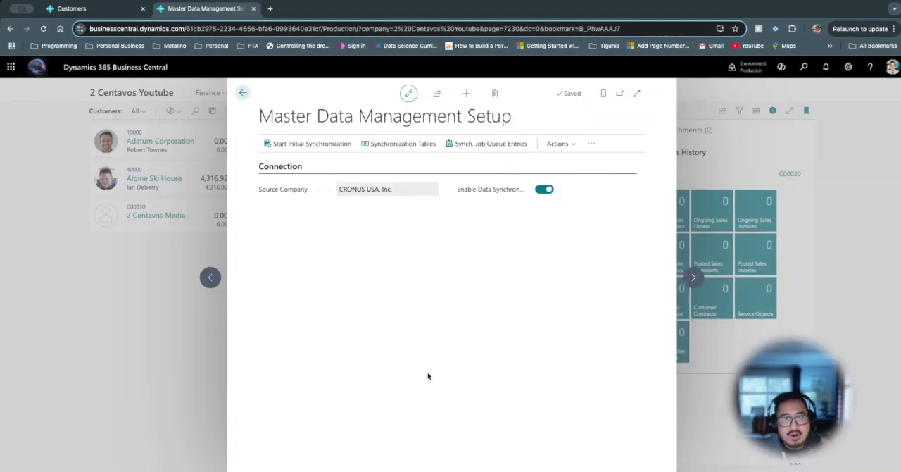